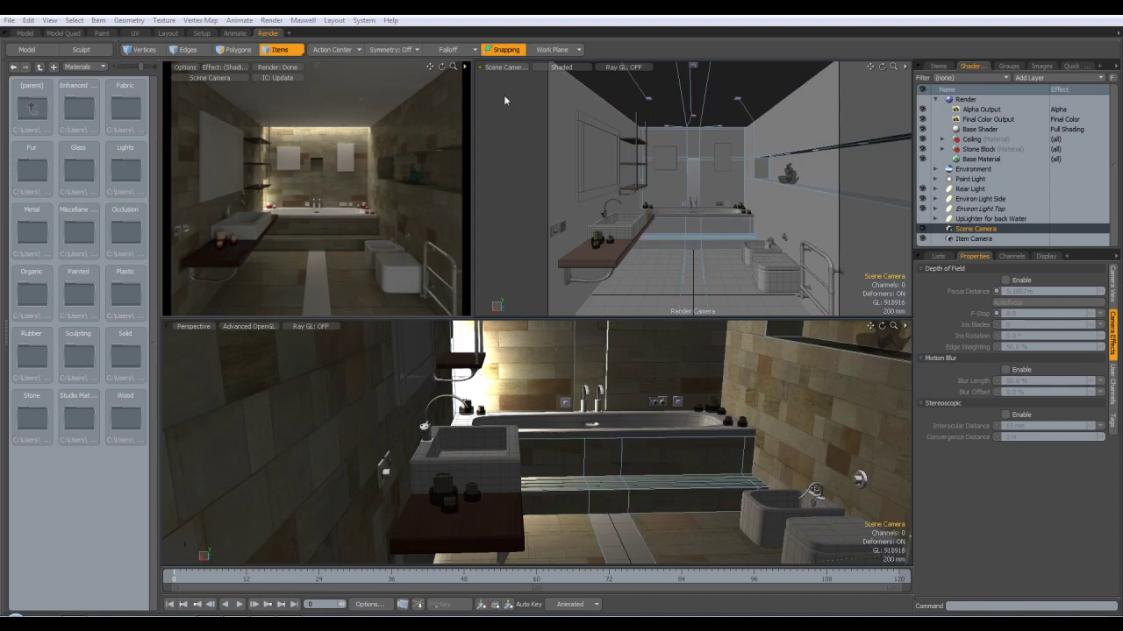
pyautogui.hotkey('ctrl', 'z')
pyautogui.hotkey('ctrl', 'shift', 'z')
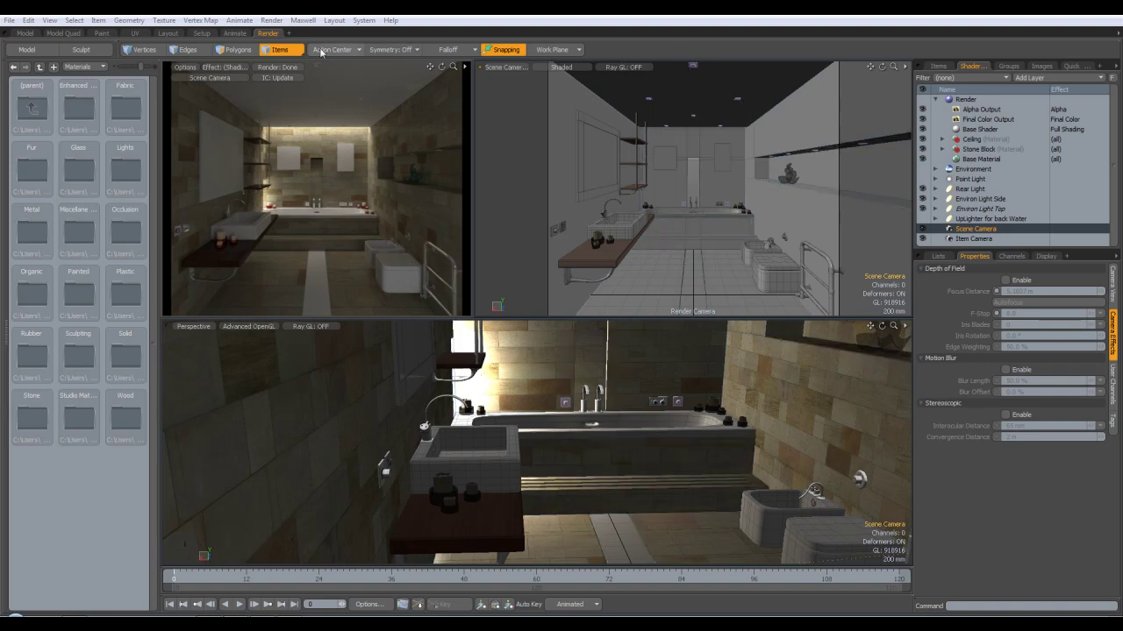
# Collapse the Light Switches group in the item list, expand the Downlighters group and select its original Downlighter mesh.
pyautogui.click(939, 68)
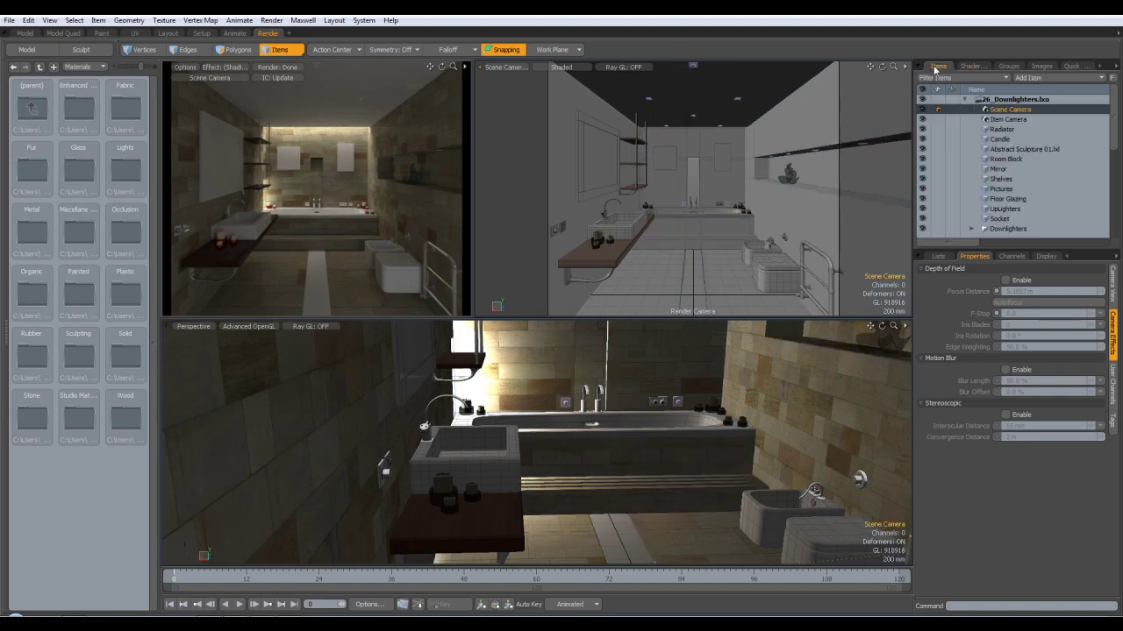
pyautogui.moveTo(1114, 117); pyautogui.dragTo(1113, 192)
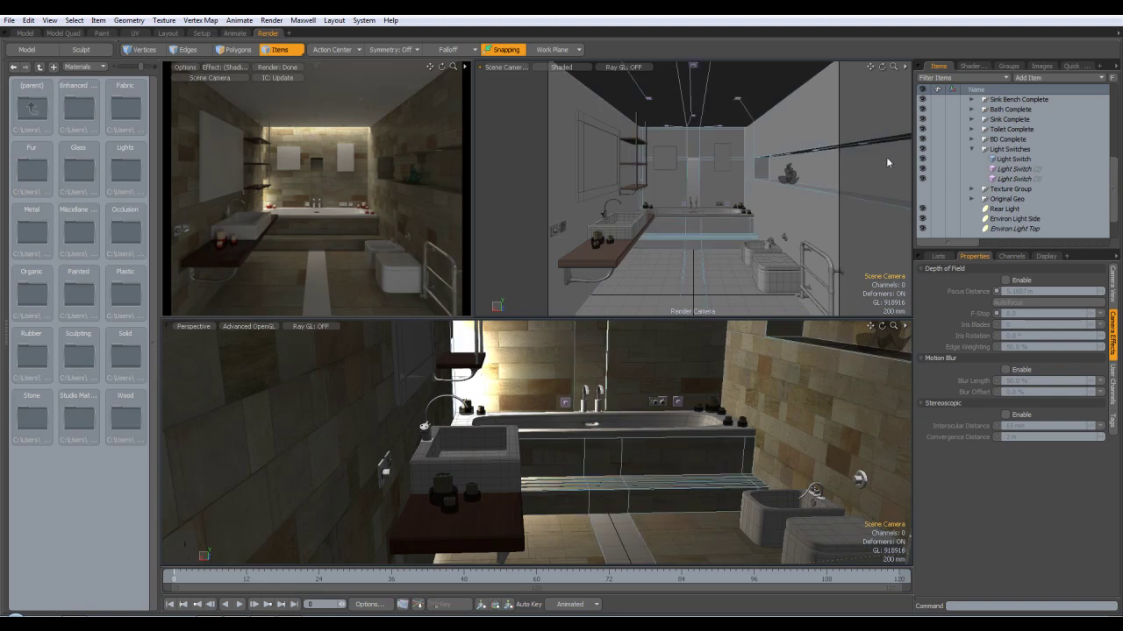
pyautogui.click(972, 151)
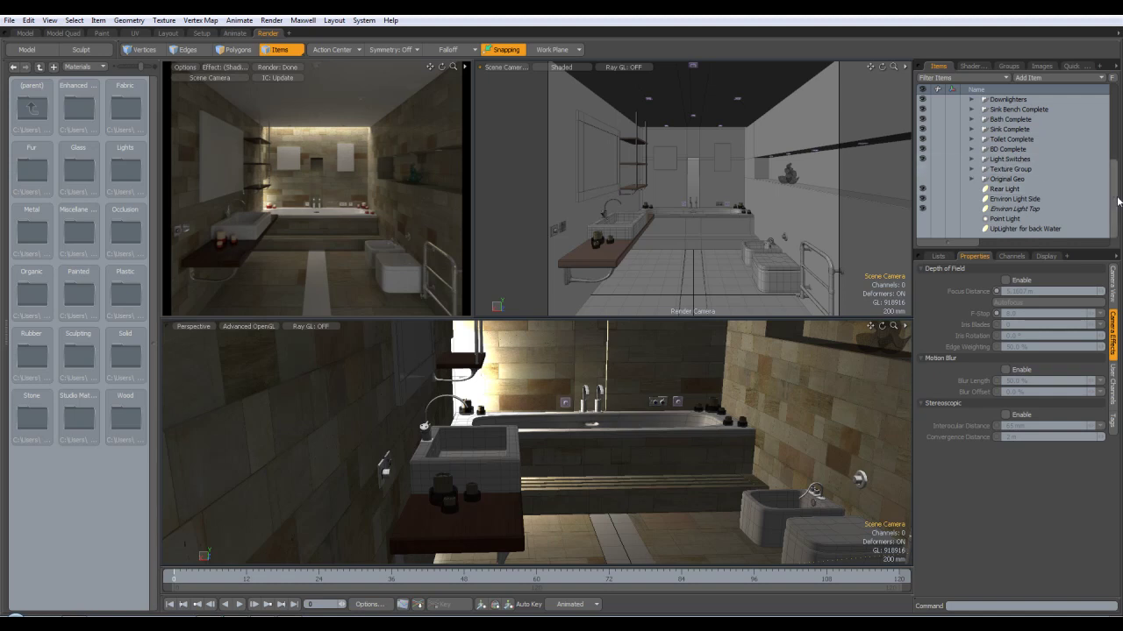
pyautogui.scroll(1, 1113, 188)
pyautogui.moveTo(1114, 188); pyautogui.dragTo(1114, 171)
pyautogui.click(972, 150)
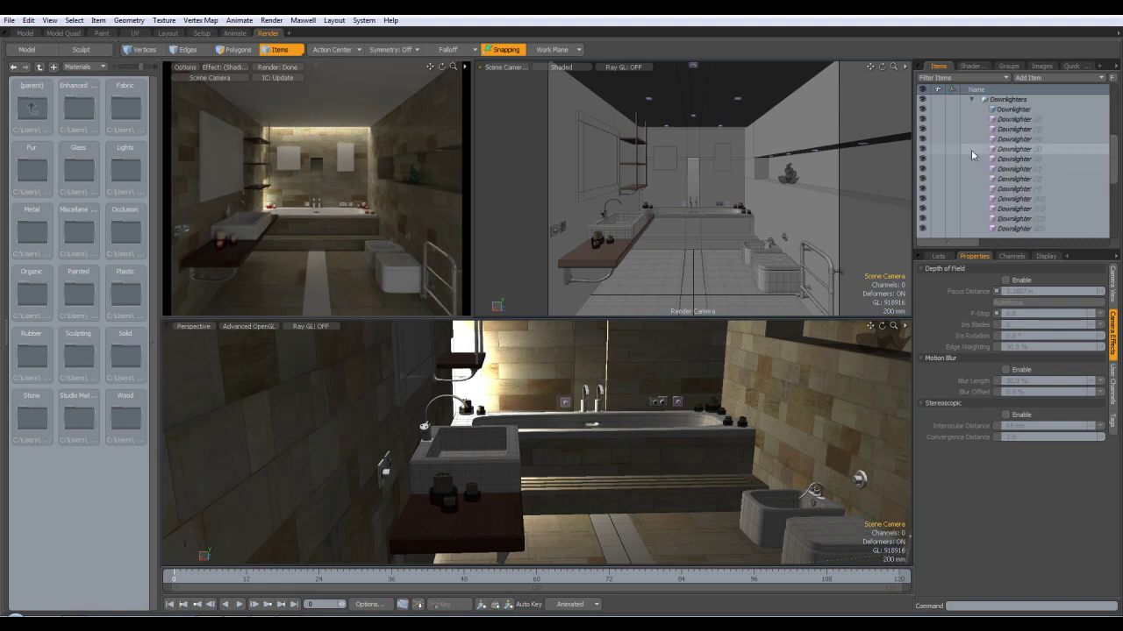
pyautogui.click(1014, 110)
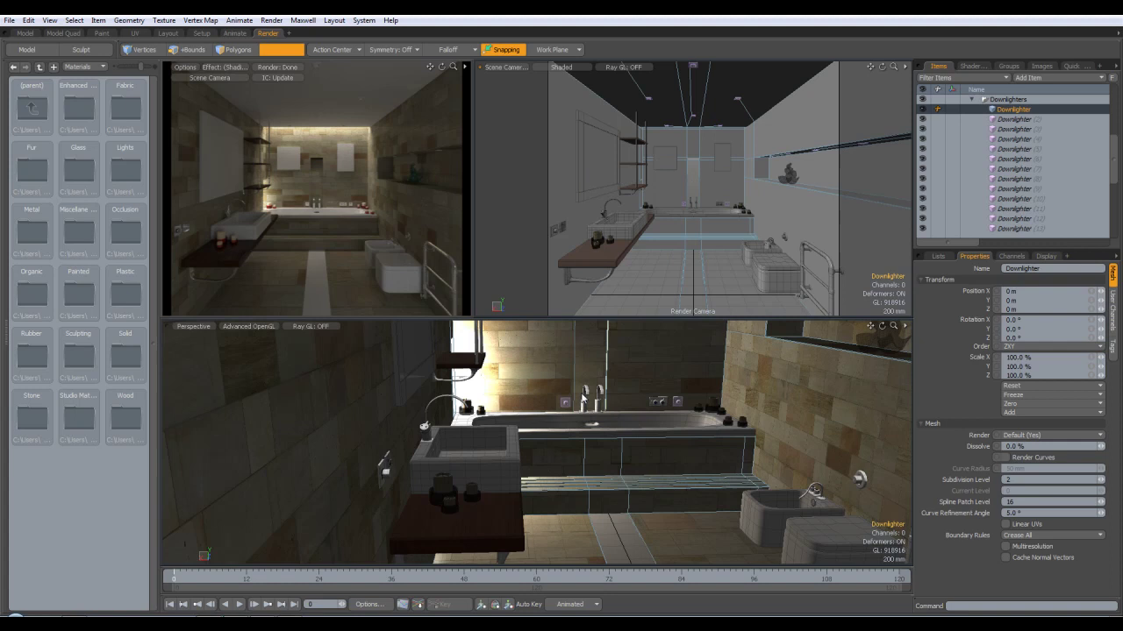
# Examine the selected downlighter in the perspective view from below, together with its copies across the ceiling.
pyautogui.hotkey('shift', 'a')
pyautogui.keyDown('alt'); pyautogui.moveTo(661, 309); pyautogui.dragTo(647, 351); pyautogui.keyUp('alt')
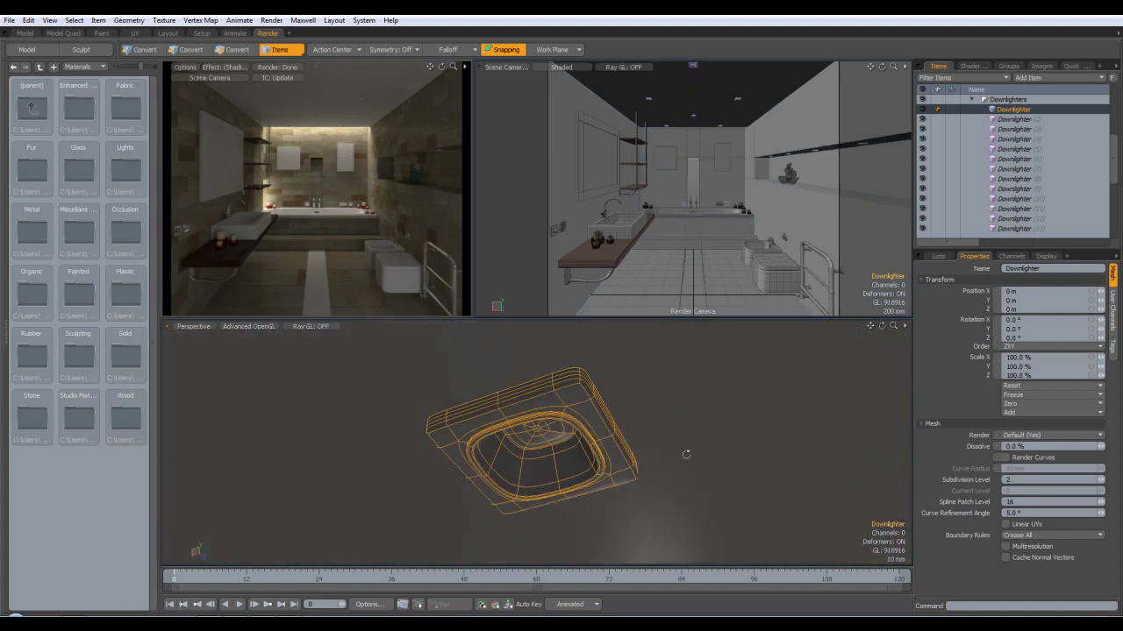
pyautogui.scroll(-5, 688, 446)
pyautogui.keyDown('alt'); pyautogui.moveTo(711, 441); pyautogui.dragTo(844, 376); pyautogui.keyUp('alt')
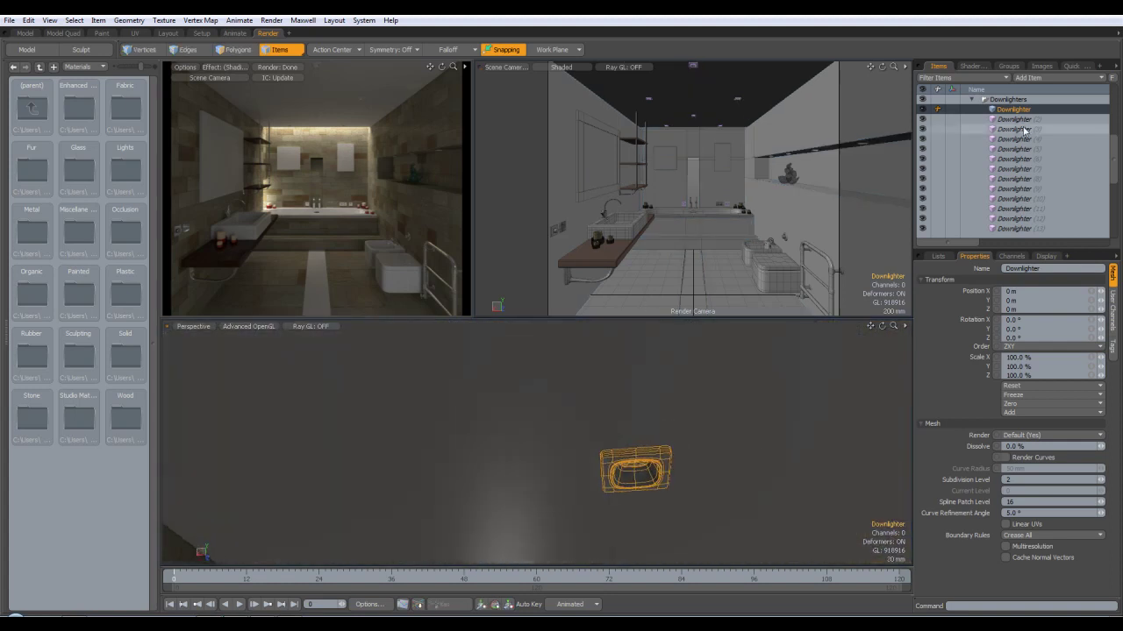
pyautogui.keyDown('alt'); pyautogui.moveTo(783, 438); pyautogui.dragTo(858, 491); pyautogui.keyUp('alt')
pyautogui.keyDown('alt'); pyautogui.keyDown('shift'); pyautogui.moveTo(765, 465); pyautogui.dragTo(698, 353); pyautogui.keyUp('shift'); pyautogui.keyUp('alt')
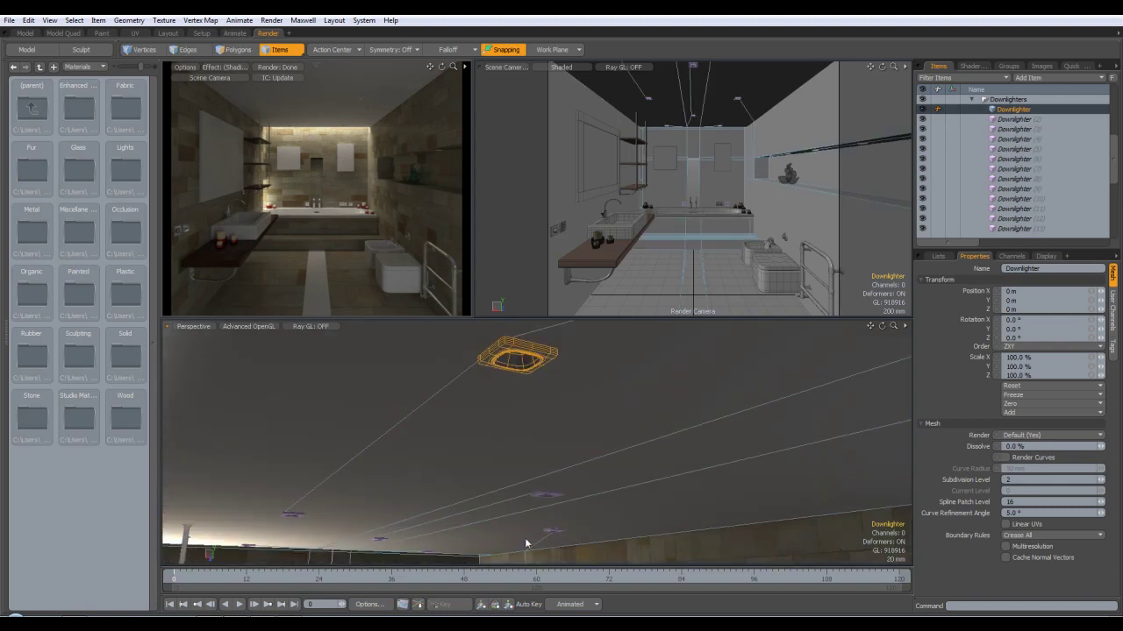
pyautogui.keyDown('alt'); pyautogui.moveTo(526, 541); pyautogui.dragTo(516, 491); pyautogui.keyUp('alt')
pyautogui.keyDown('alt'); pyautogui.moveTo(763, 430); pyautogui.dragTo(803, 367); pyautogui.keyUp('alt')
pyautogui.keyDown('alt'); pyautogui.moveTo(659, 414); pyautogui.dragTo(665, 386); pyautogui.keyUp('alt')
pyautogui.hotkey('shift', 'a')
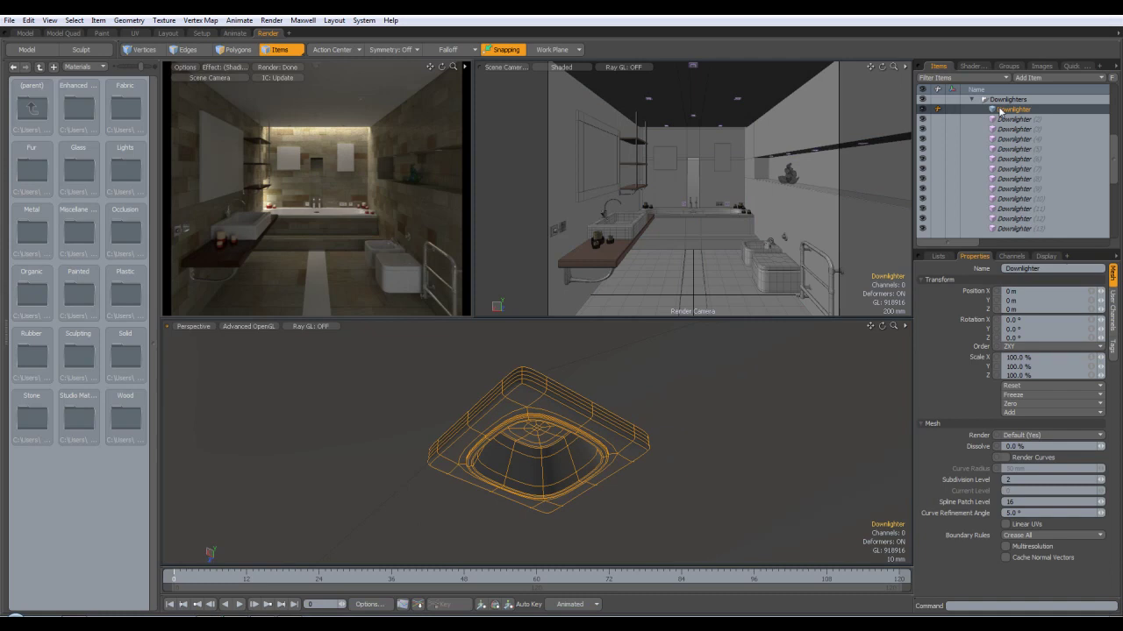
# Set both the shaded viewport and the render preview to the Item Camera, framing the downlighter from below.
pyautogui.click(525, 68)
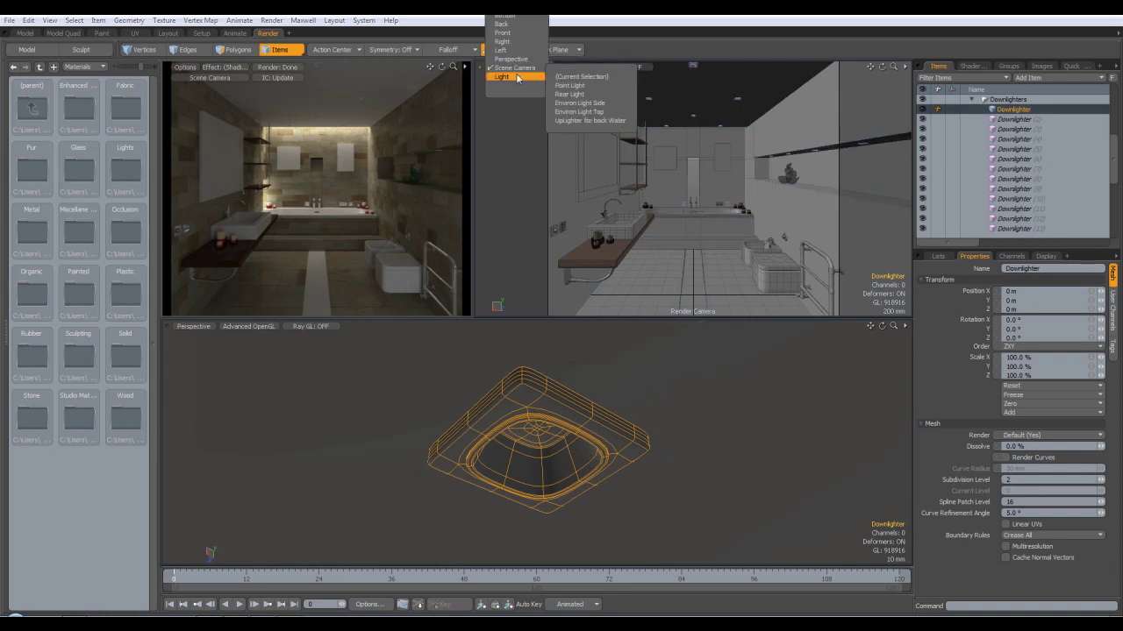
pyautogui.click(566, 68)
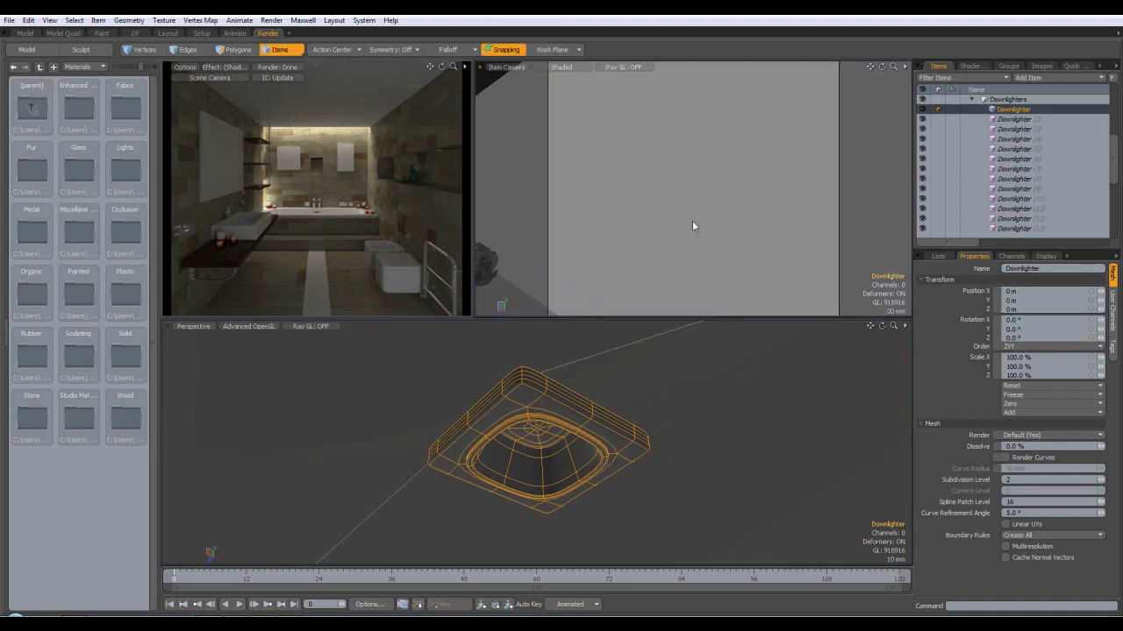
pyautogui.hotkey('shift', 'a')
pyautogui.keyDown('alt'); pyautogui.moveTo(711, 247); pyautogui.dragTo(738, 164); pyautogui.keyUp('alt')
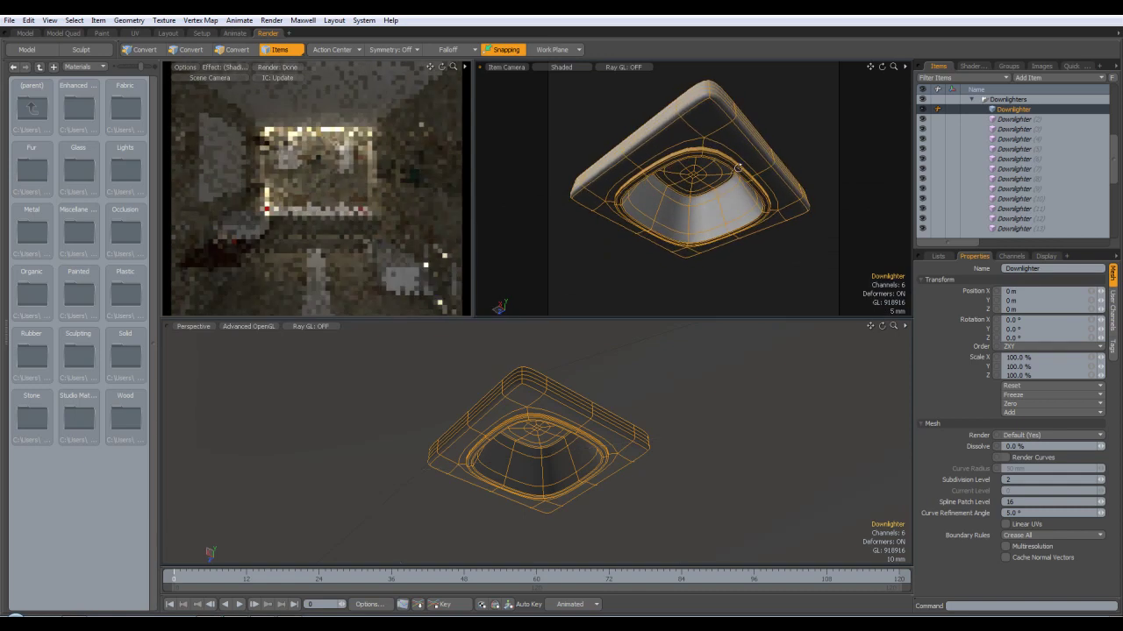
pyautogui.click(221, 79)
pyautogui.click(214, 91)
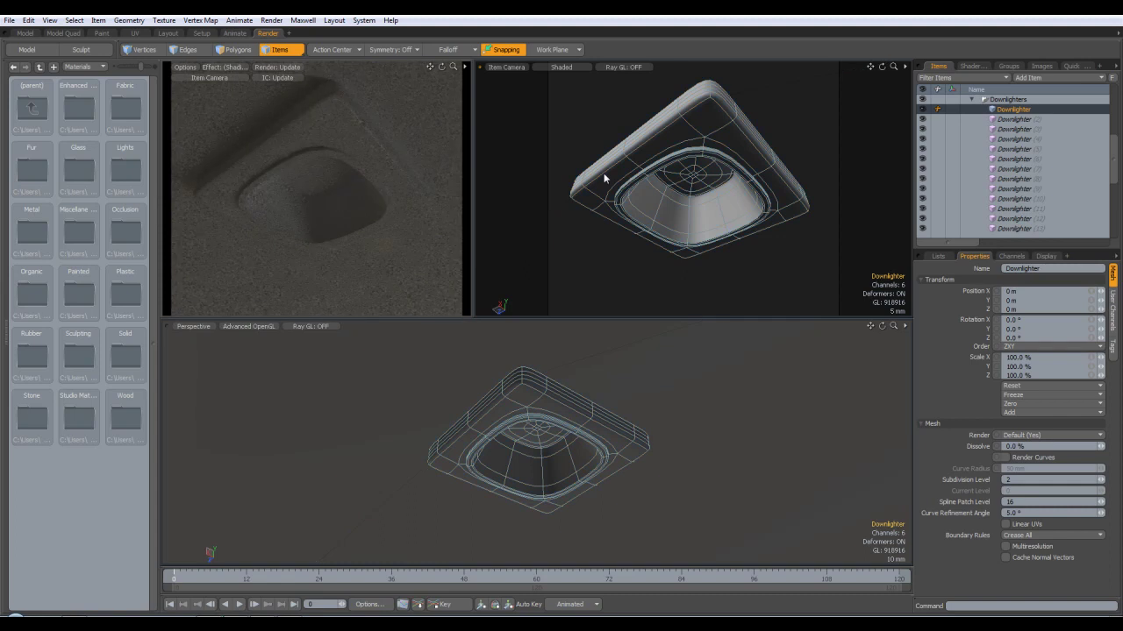
# Assign a new material named Matte Chrome to all polygons of the downlighter.
pyautogui.click(970, 66)
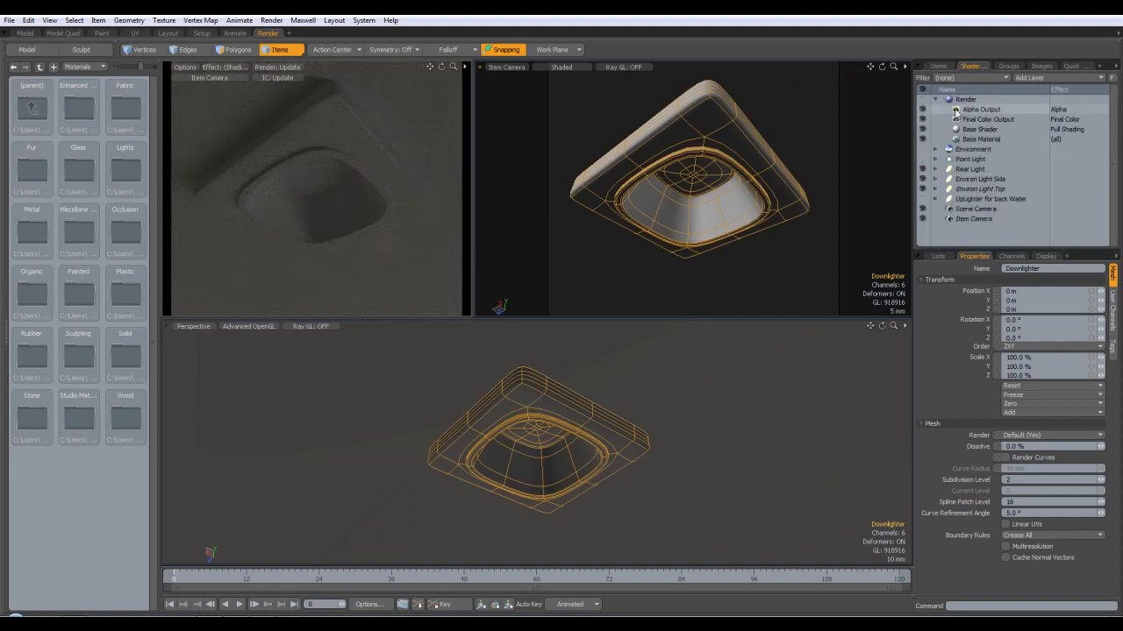
pyautogui.click(230, 50)
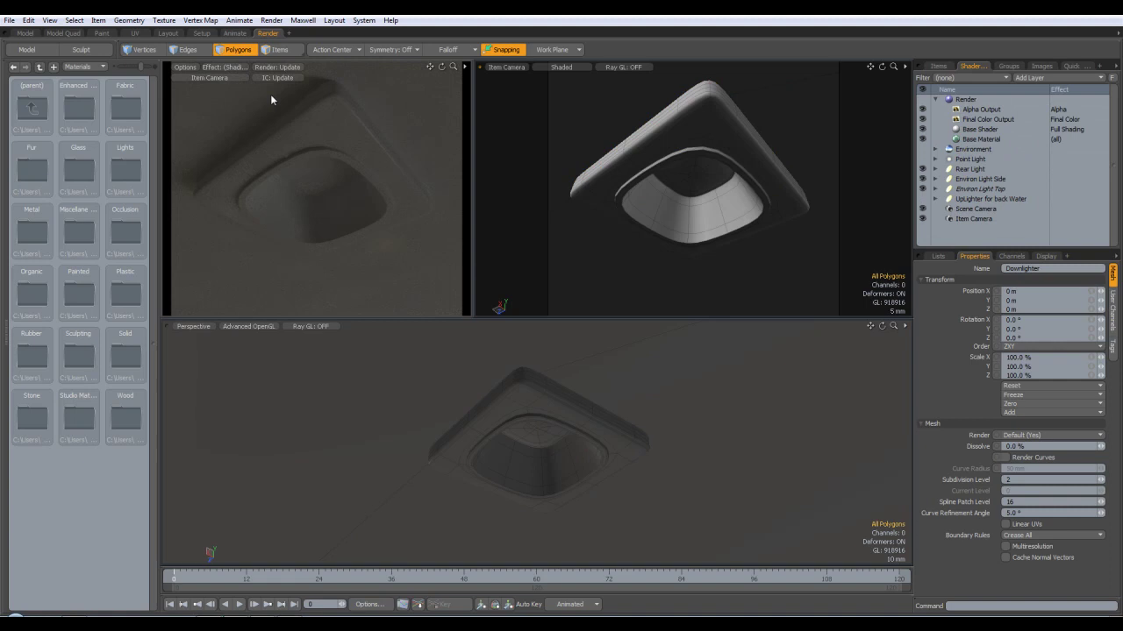
pyautogui.doubleClick(746, 177)
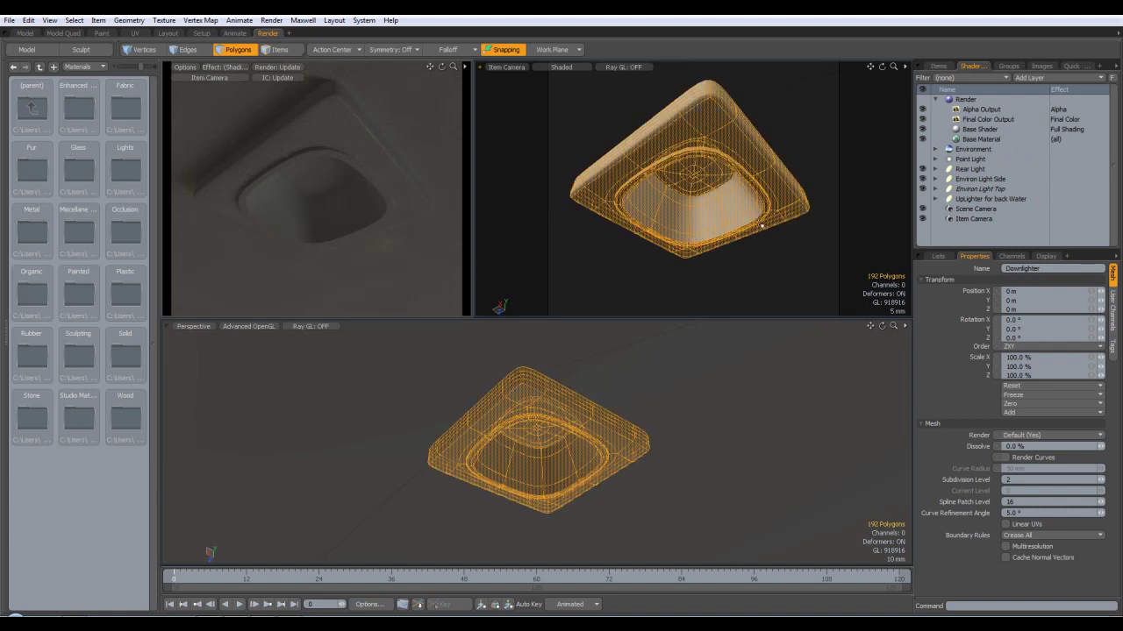
pyautogui.press('m')
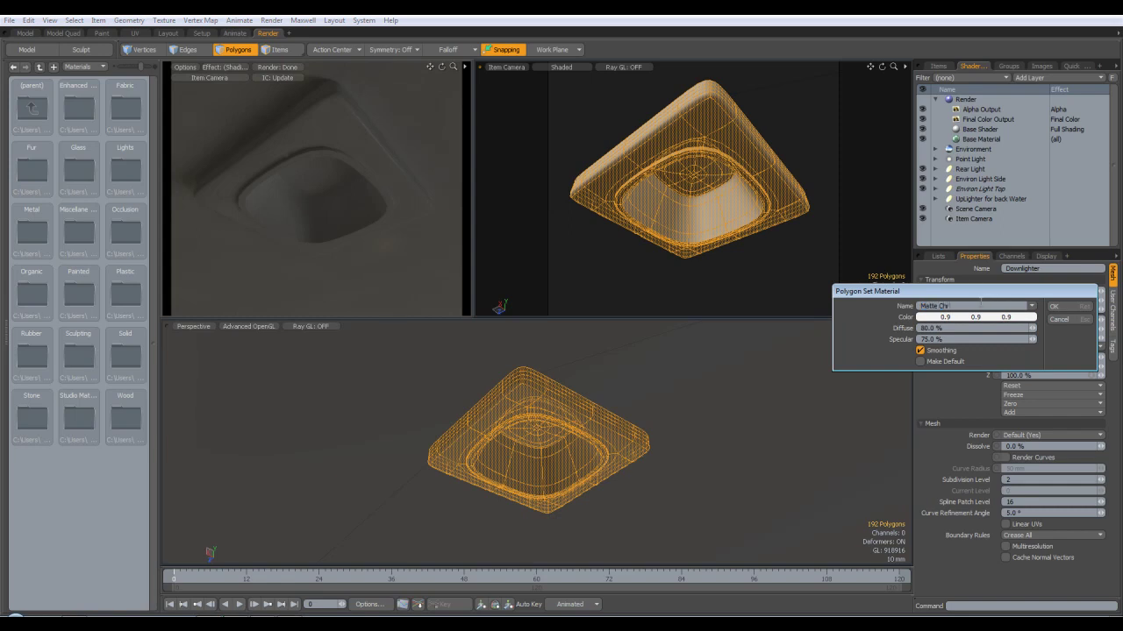
pyautogui.press('Return')
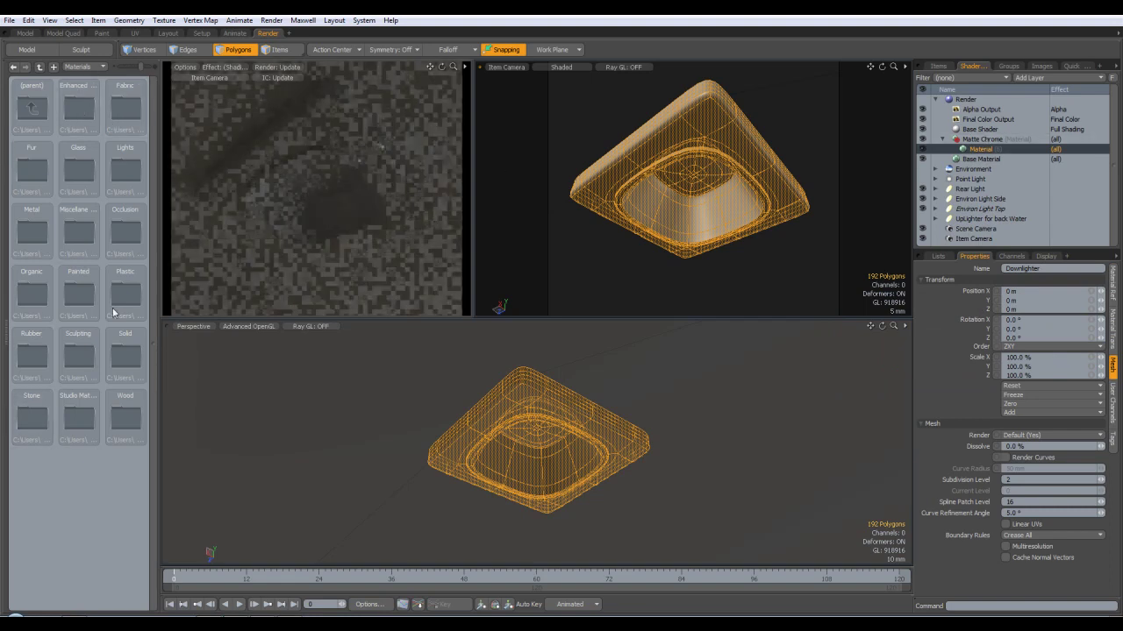
# Add the Matte Chrome preset from the metal chrome presets to the Matte Chrome material group and delete the group's original material.
pyautogui.doubleClick(30, 235)
pyautogui.doubleClick(85, 165)
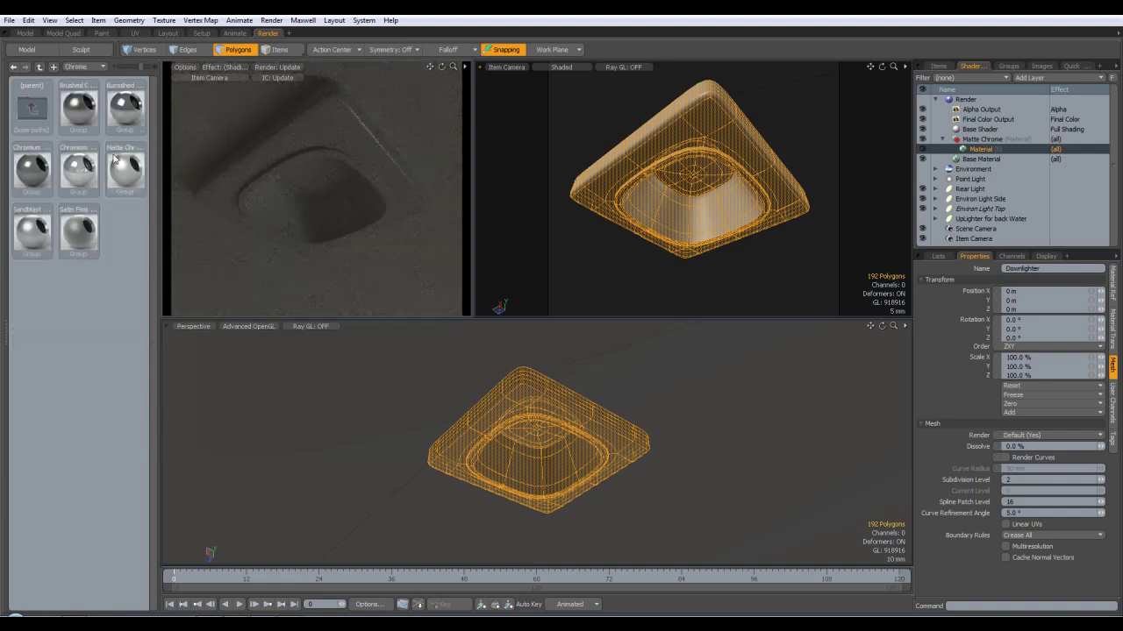
pyautogui.moveTo(380, 258); pyautogui.dragTo(983, 141)
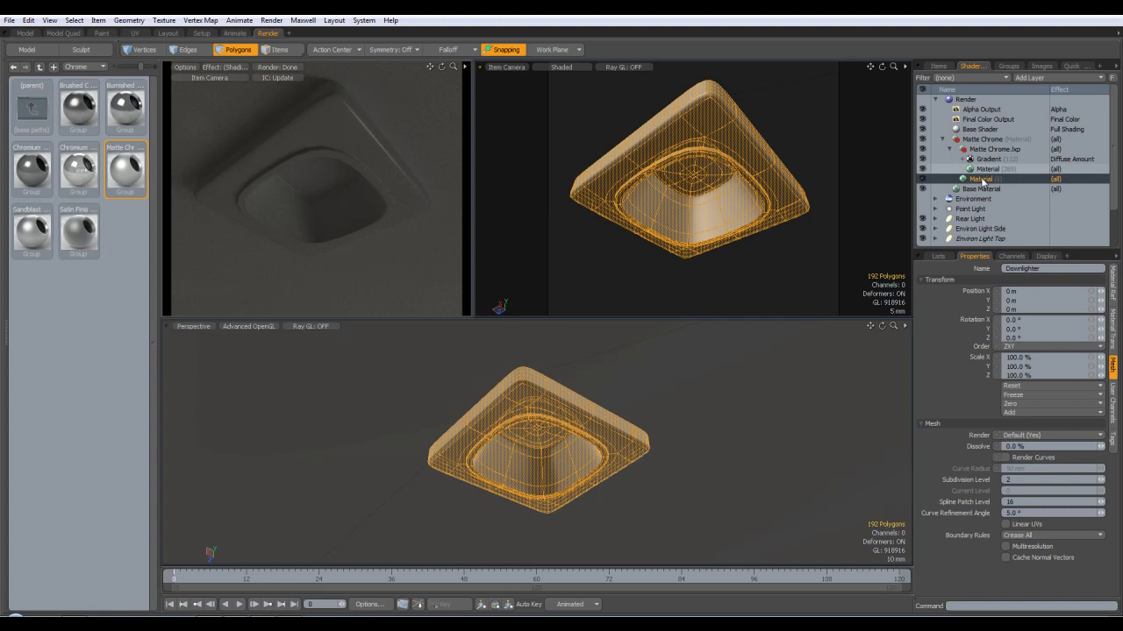
pyautogui.click(984, 171)
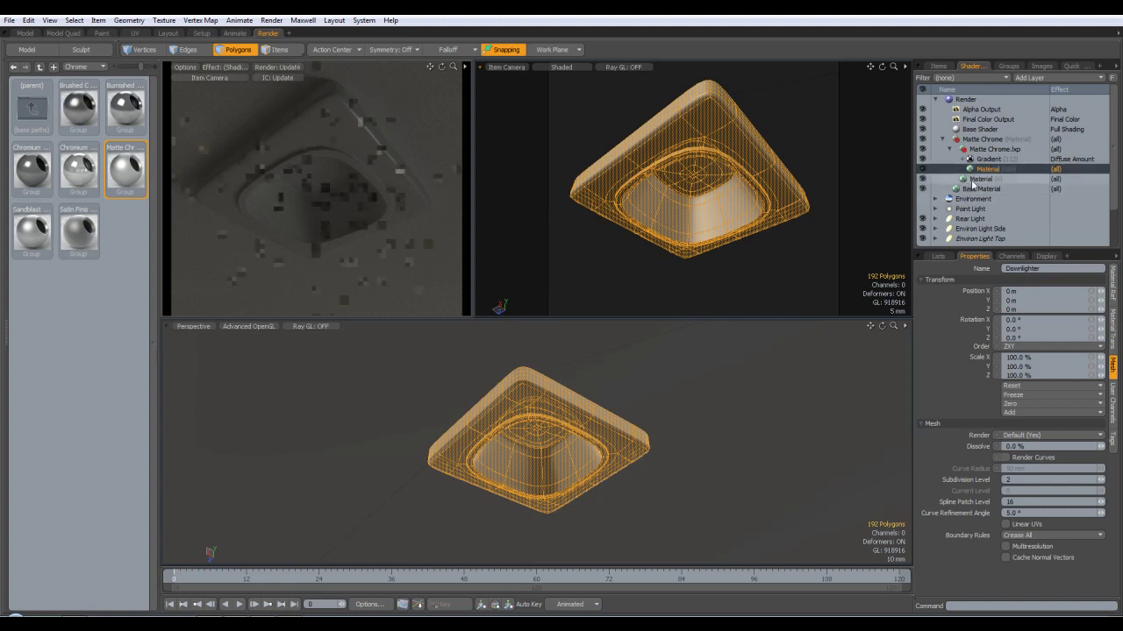
pyautogui.click(975, 181)
pyautogui.press('Delete')
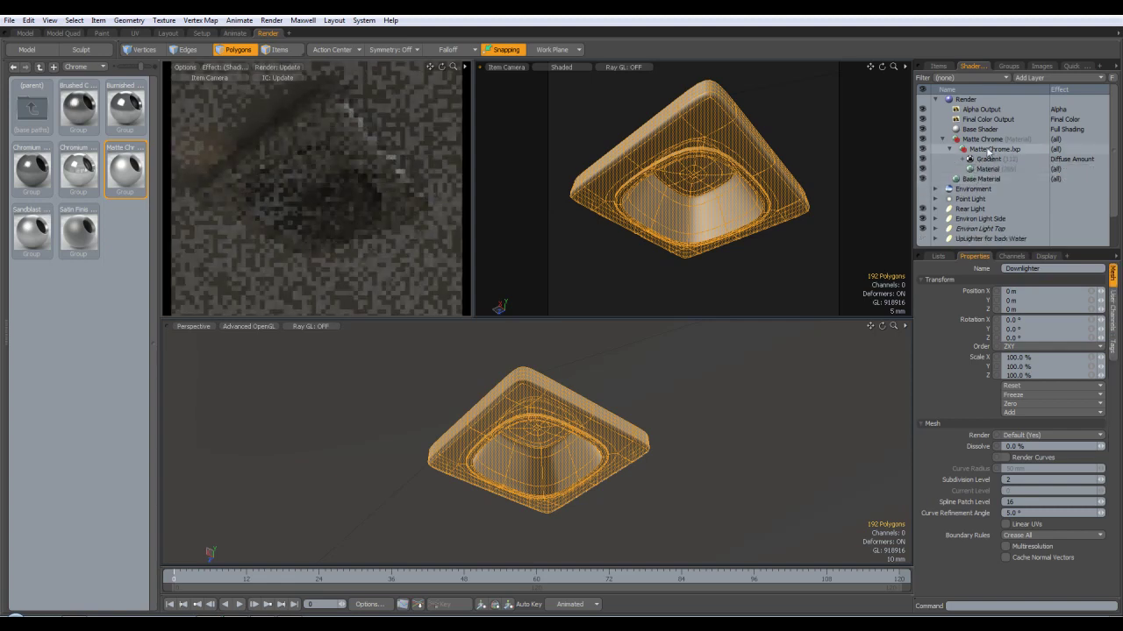
# Move the preset's Gradient and Material directly into the Matte Chrome material group and delete the emptied Matte Chrome.lxp group.
pyautogui.click(988, 153)
pyautogui.click(989, 159)
pyautogui.keyDown('shift'); pyautogui.click(989, 170); pyautogui.keyUp('shift')
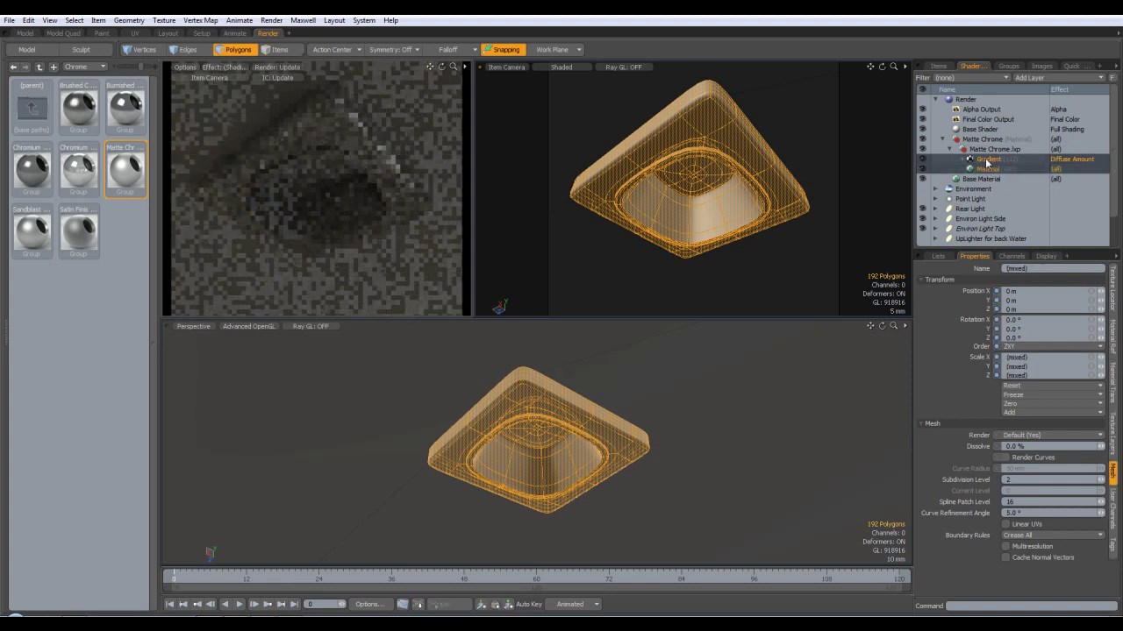
pyautogui.moveTo(987, 161); pyautogui.dragTo(986, 143)
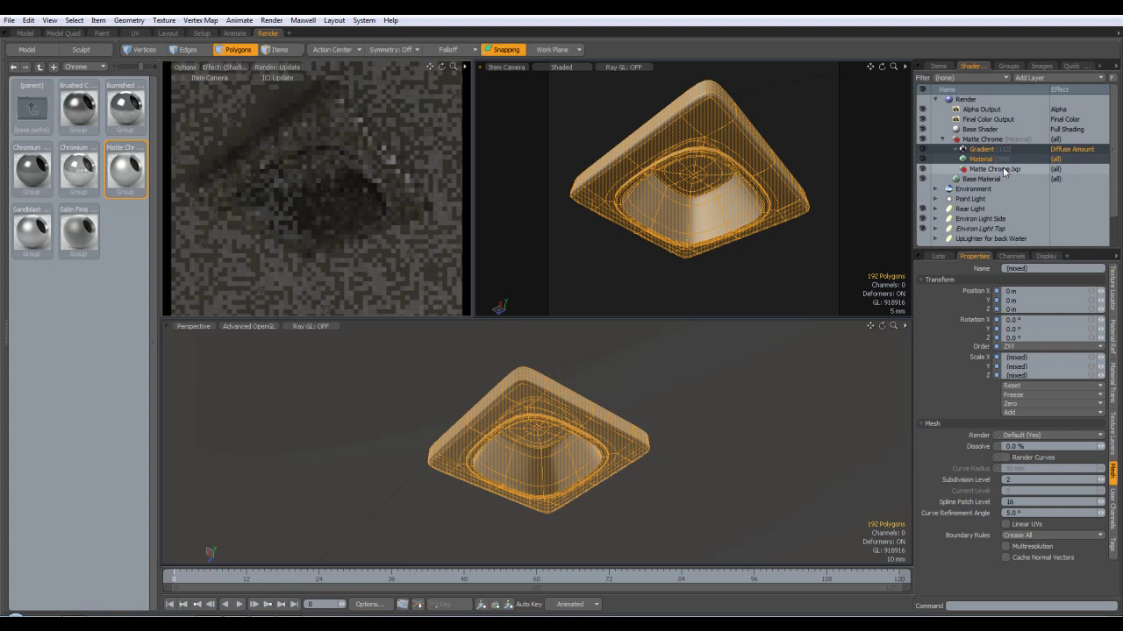
pyautogui.click(1004, 169)
pyautogui.press('Delete')
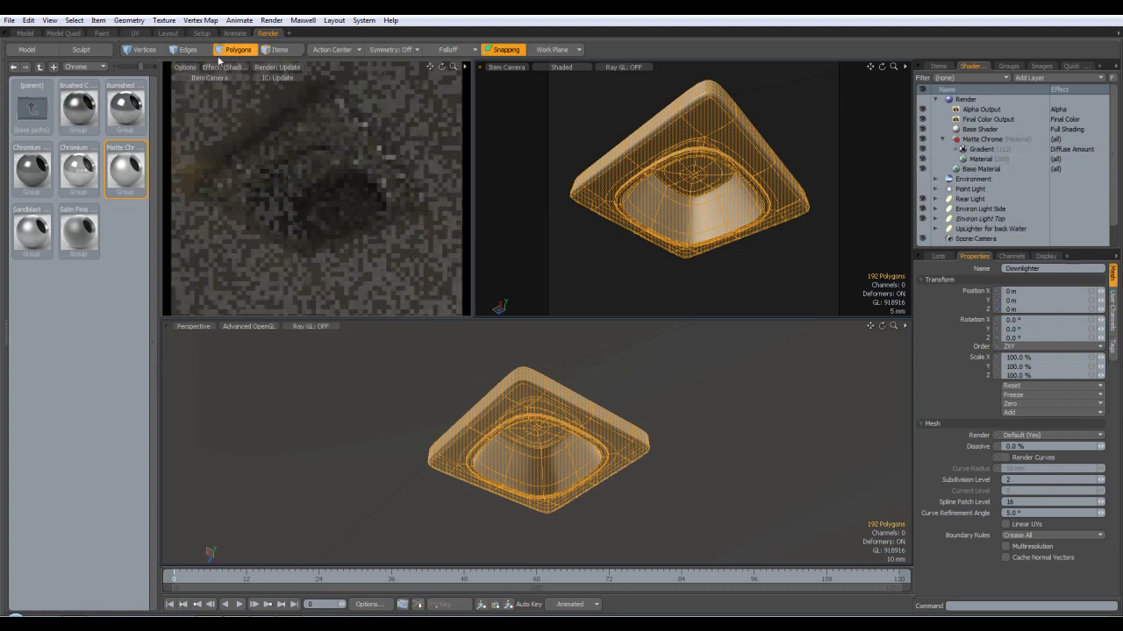
# Select the outer polygon loops of the raised rim around the downlighter's opening.
pyautogui.click(719, 219)
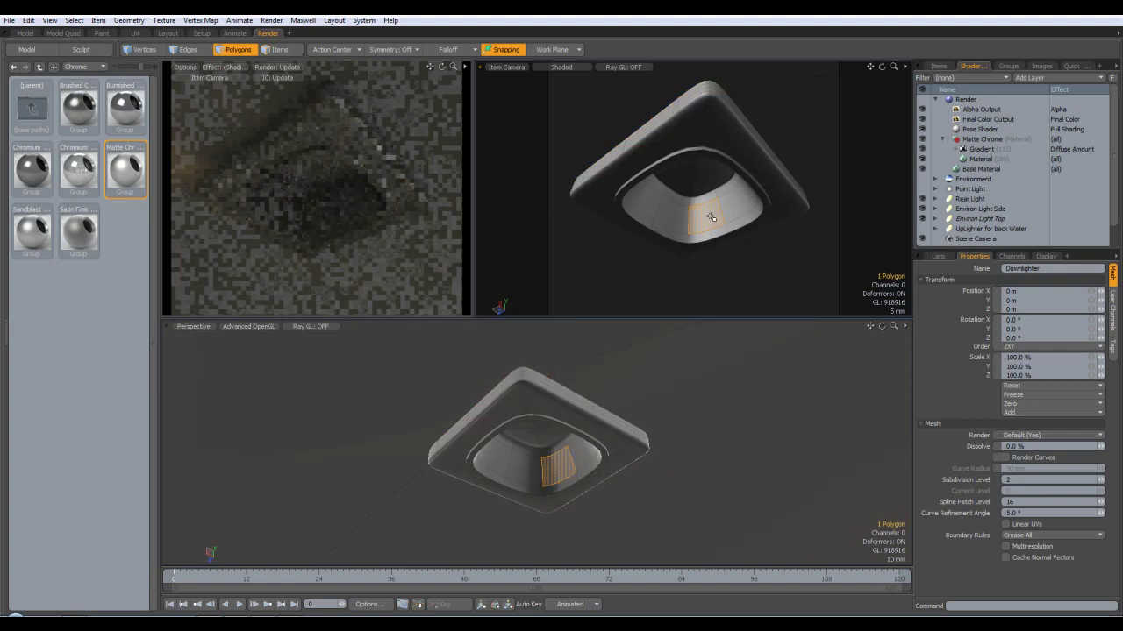
pyautogui.scroll(2, 706, 215)
pyautogui.scroll(2, 711, 217)
pyautogui.scroll(1, 698, 128)
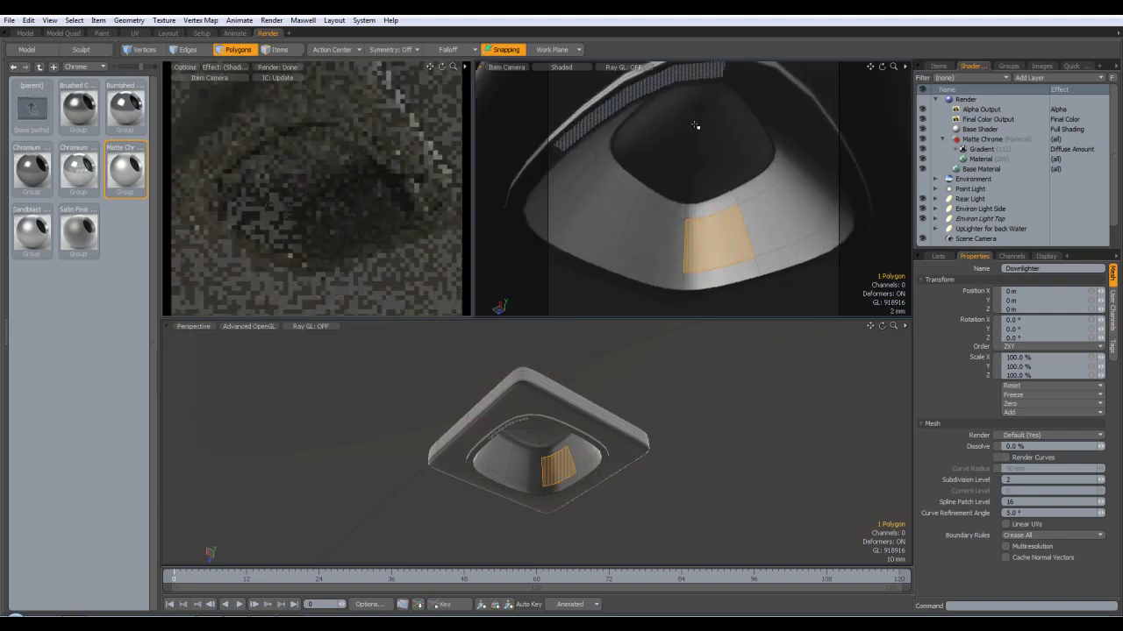
pyautogui.scroll(-1, 693, 128)
pyautogui.moveTo(706, 167)
pyautogui.keyDown('alt'); pyautogui.mouseDown()
pyautogui.moveTo(707, 195)
pyautogui.moveTo(704, 178)
pyautogui.moveTo(694, 182)
pyautogui.moveTo(707, 174)
pyautogui.mouseUp(); pyautogui.keyUp('alt')
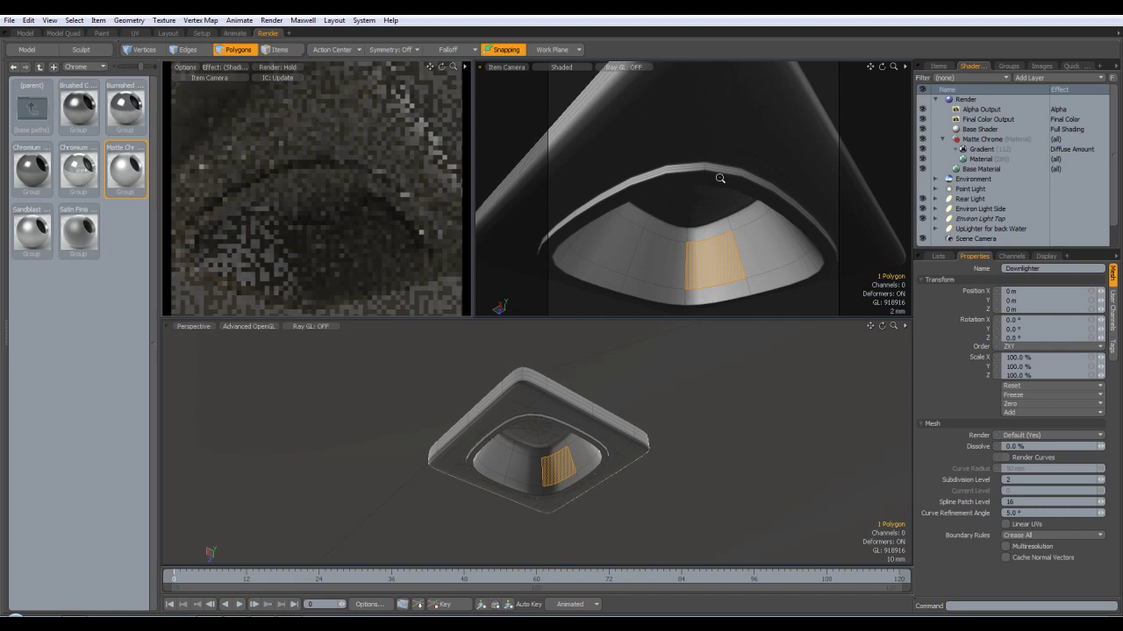
pyautogui.click(706, 167)
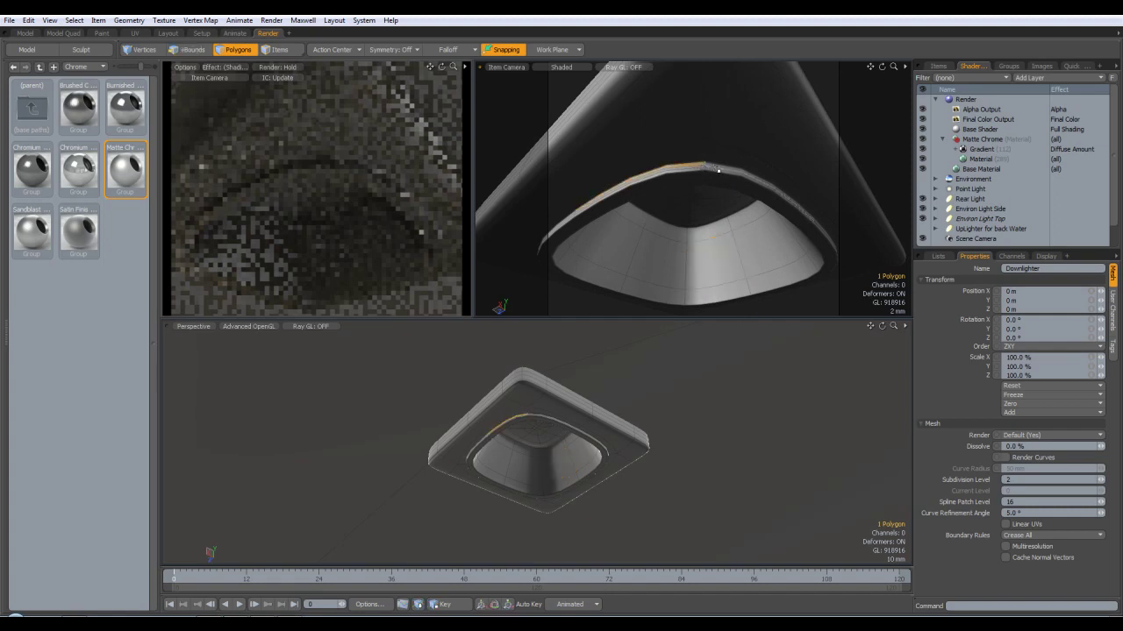
pyautogui.press('l')
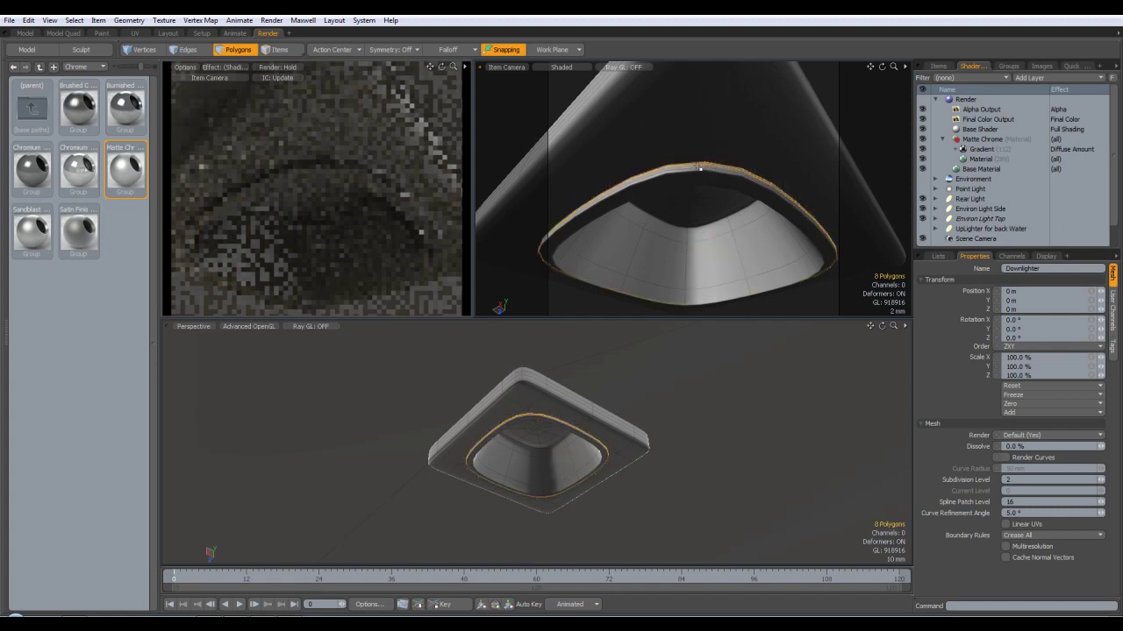
pyautogui.press('l')
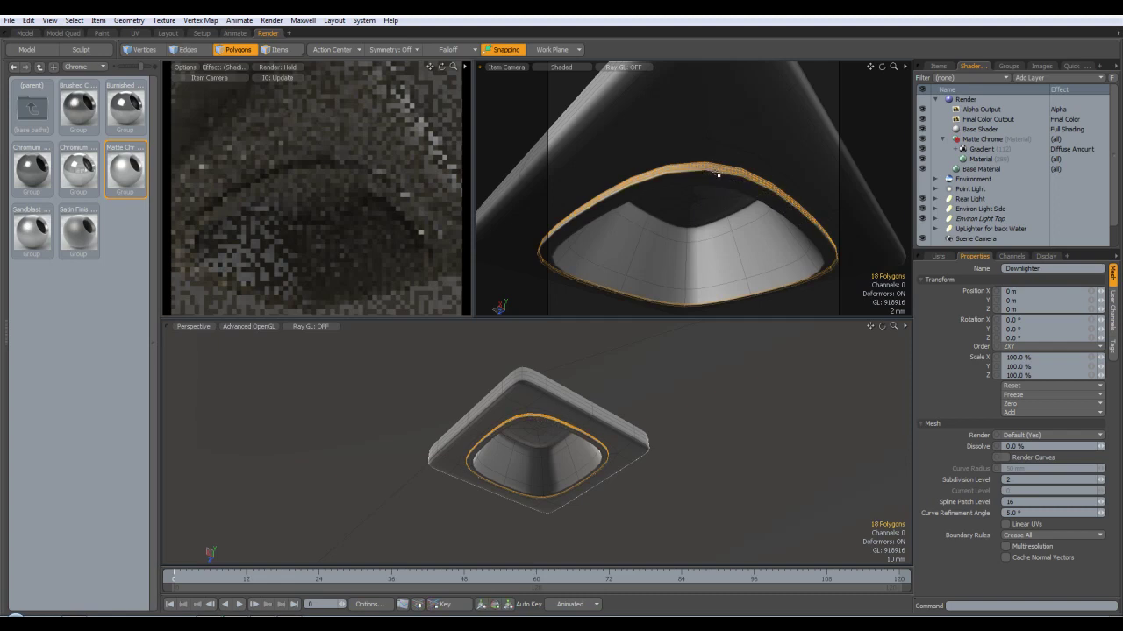
pyautogui.press('l')
# Add the remaining polygon loops on the inner side of the raised rim to the selection.
pyautogui.keyDown('shift'); pyautogui.click(694, 176); pyautogui.keyUp('shift')
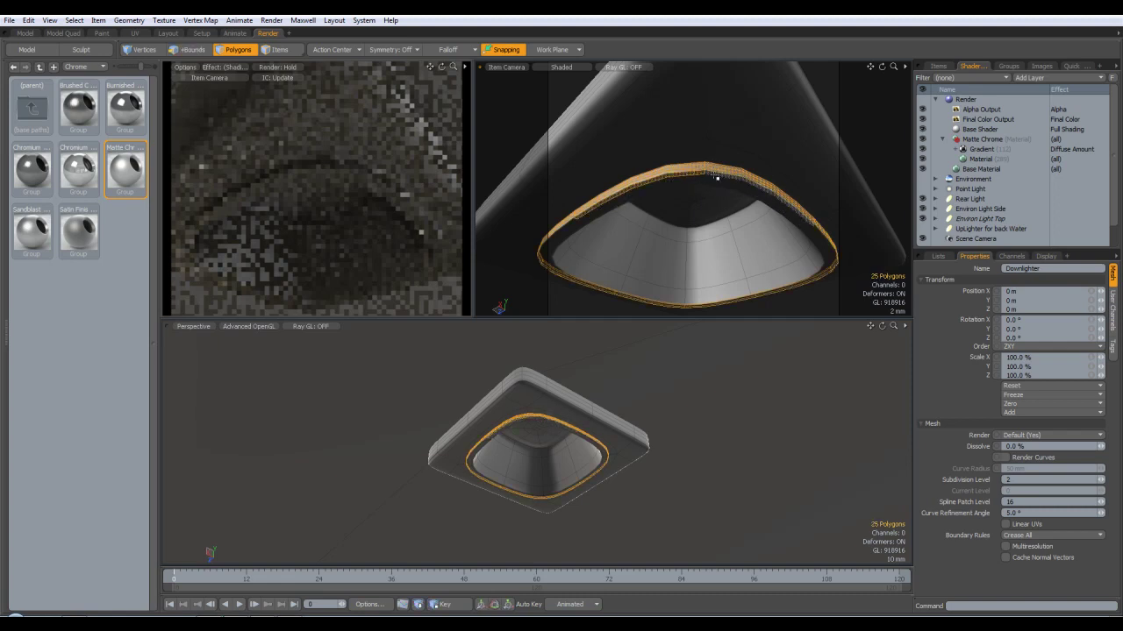
pyautogui.keyDown('shift'); pyautogui.click(692, 184); pyautogui.keyUp('shift')
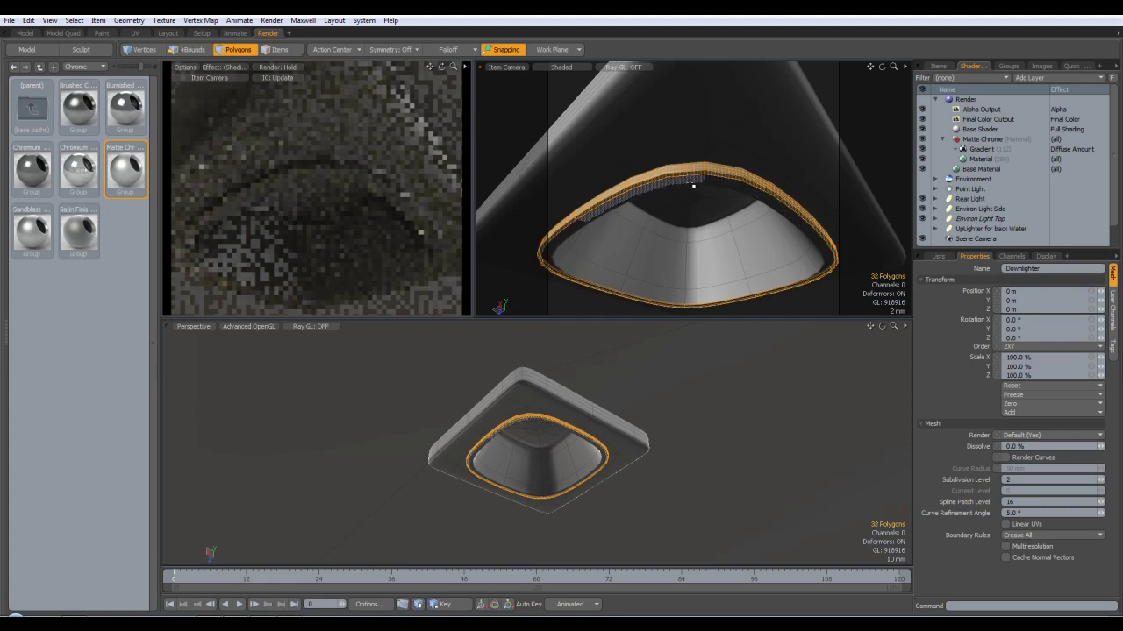
pyautogui.keyDown('shift'); pyautogui.click(717, 183); pyautogui.keyUp('shift')
pyautogui.press('l')
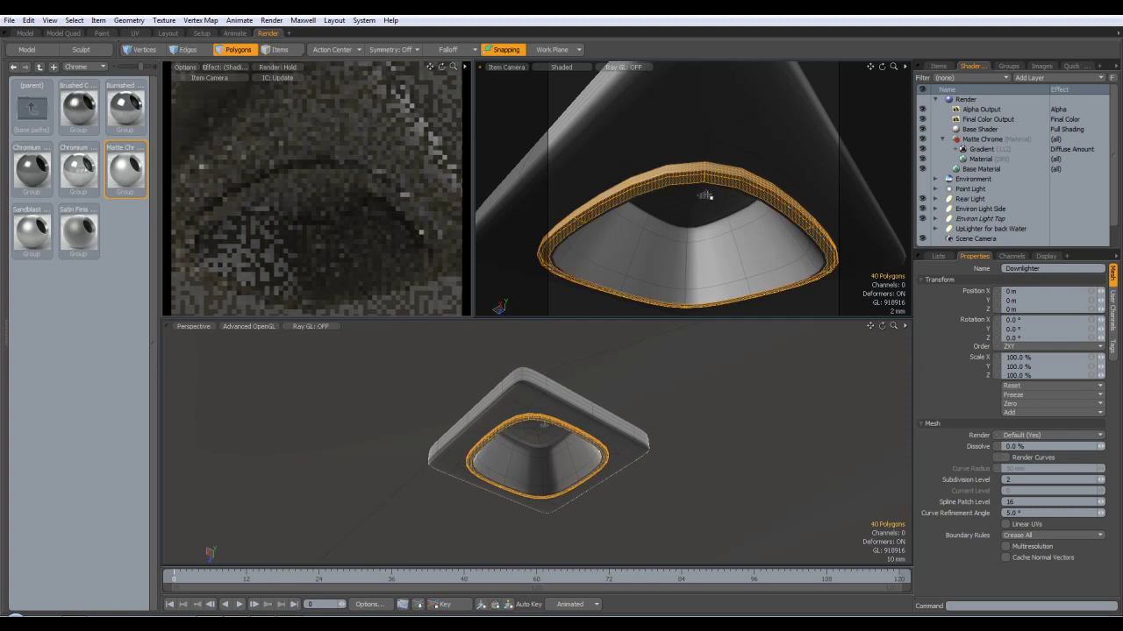
pyautogui.keyDown('alt'); pyautogui.moveTo(734, 217); pyautogui.dragTo(694, 115); pyautogui.keyUp('alt')
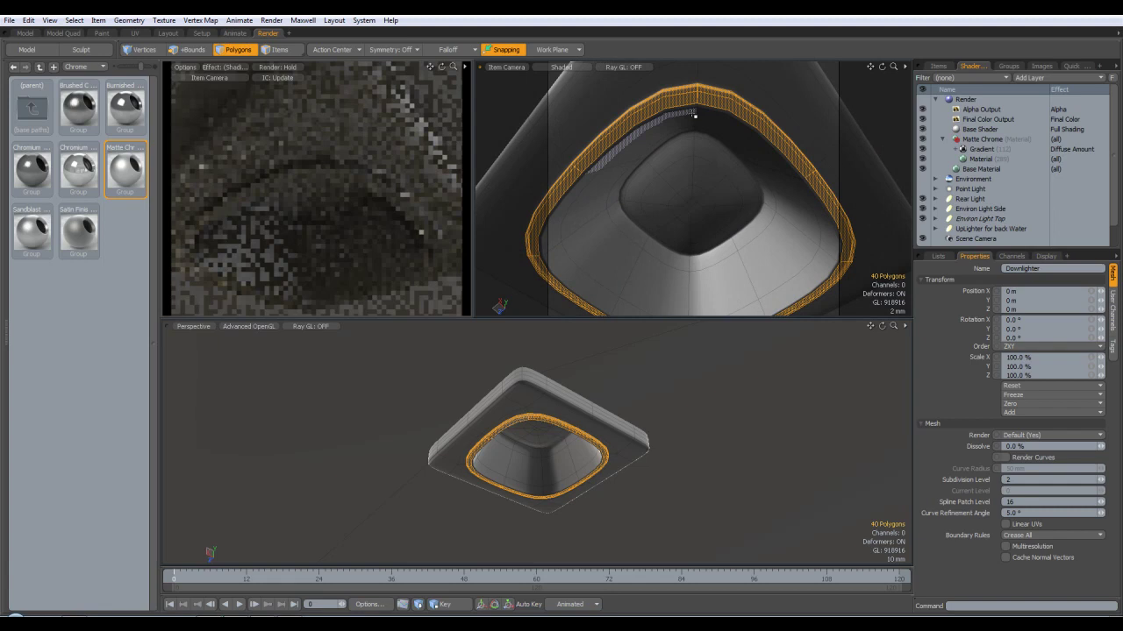
pyautogui.keyDown('shift'); pyautogui.click(707, 108); pyautogui.keyUp('shift')
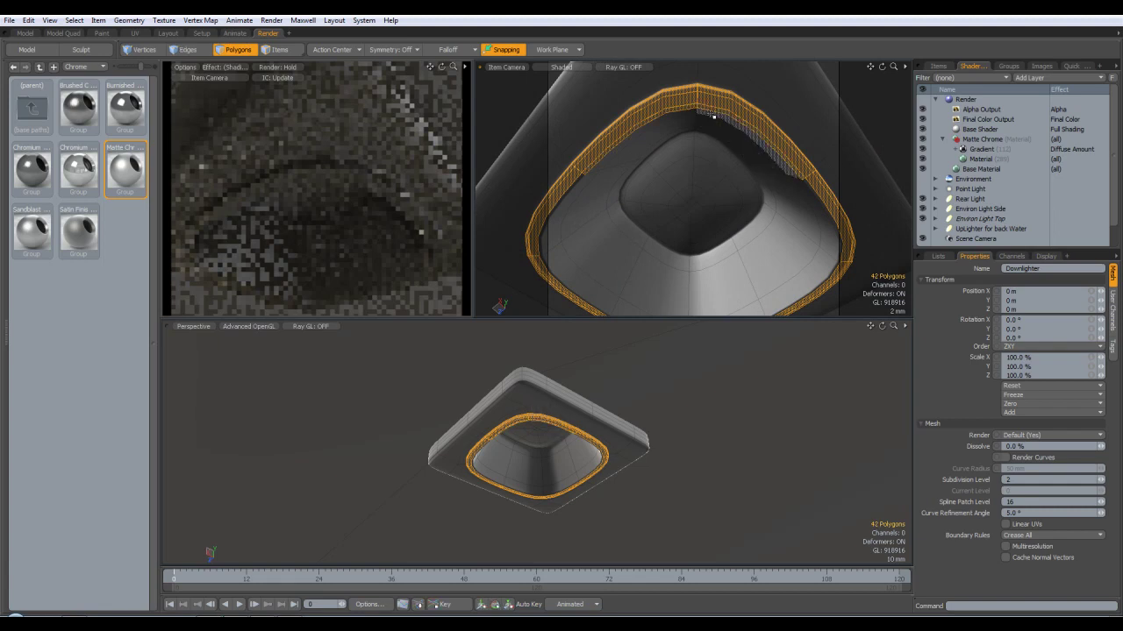
pyautogui.press('l')
# Grow the polygon selection inward from the rim until it covers the entire reflector cone around the bulb.
pyautogui.keyDown('alt'); pyautogui.moveTo(743, 221); pyautogui.dragTo(654, 211); pyautogui.keyUp('alt')
pyautogui.hotkey('shift', 'Up')
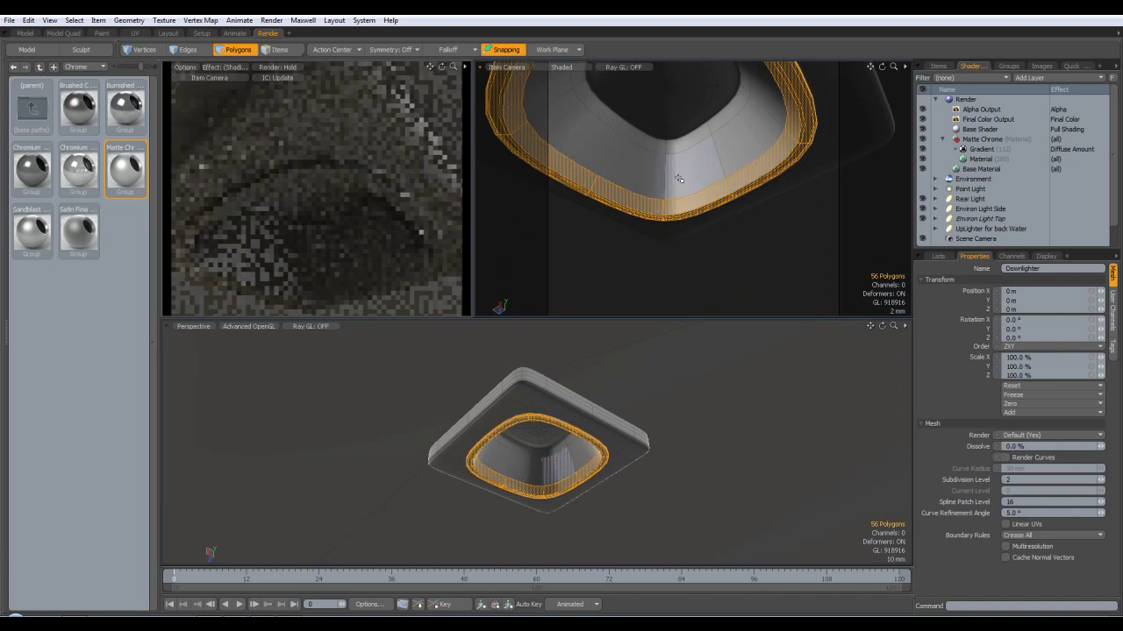
pyautogui.hotkey('shift', 'Up')
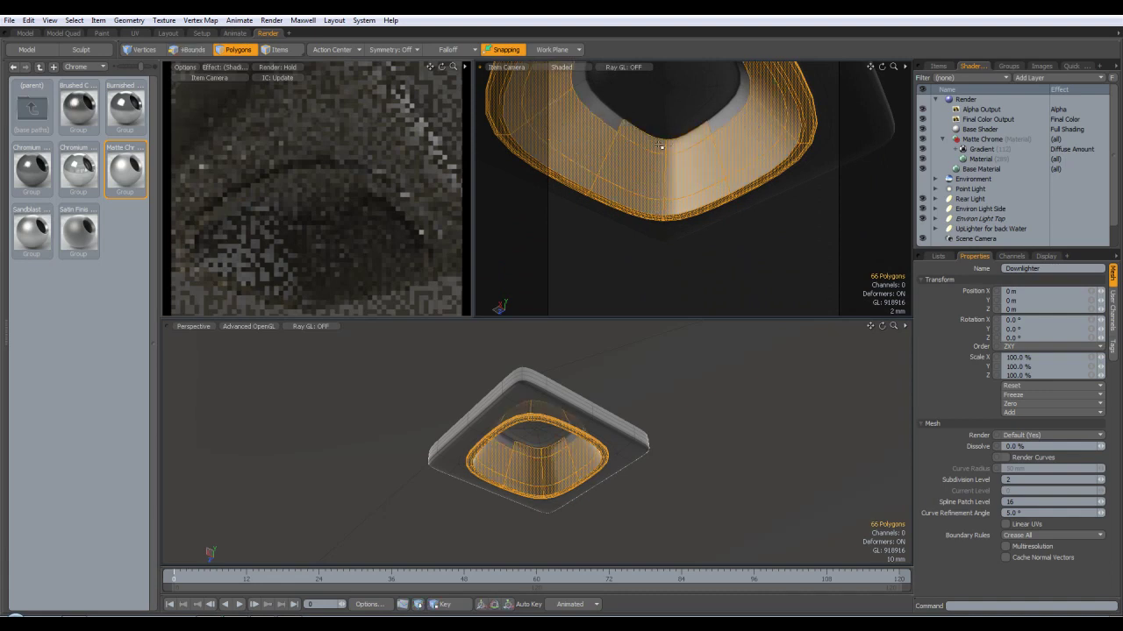
pyautogui.hotkey('shift', 'Up')
pyautogui.keyDown('alt'); pyautogui.moveTo(722, 151); pyautogui.dragTo(726, 195); pyautogui.keyUp('alt')
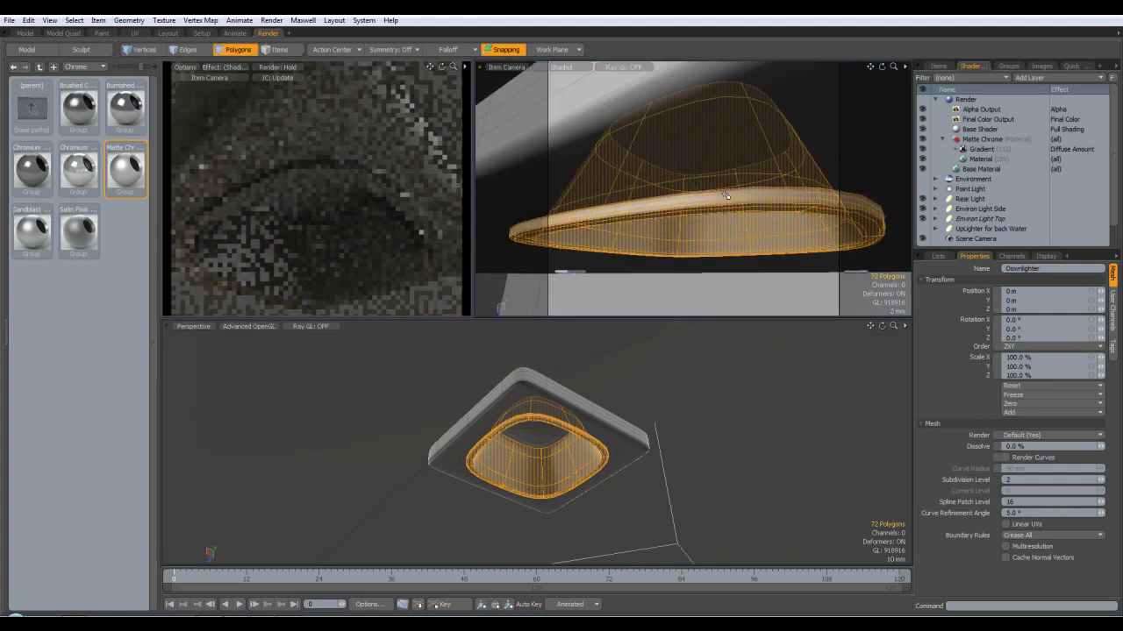
# Assign the existing Chrome material to the selected rim and reflector polygons.
pyautogui.press('m')
pyautogui.click(1032, 309)
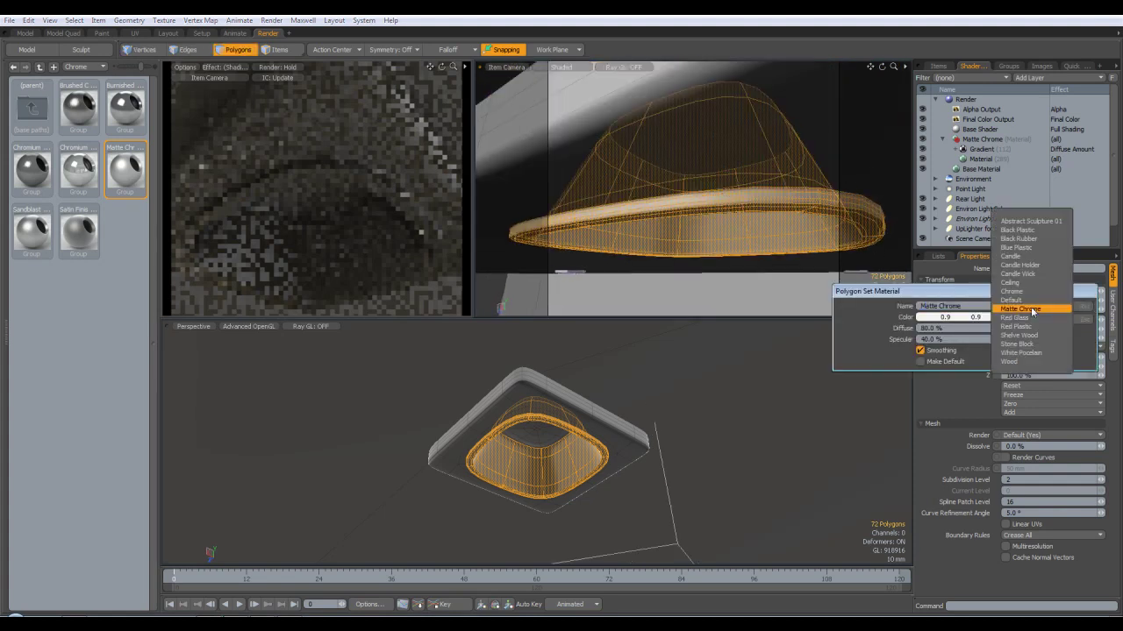
pyautogui.click(1018, 292)
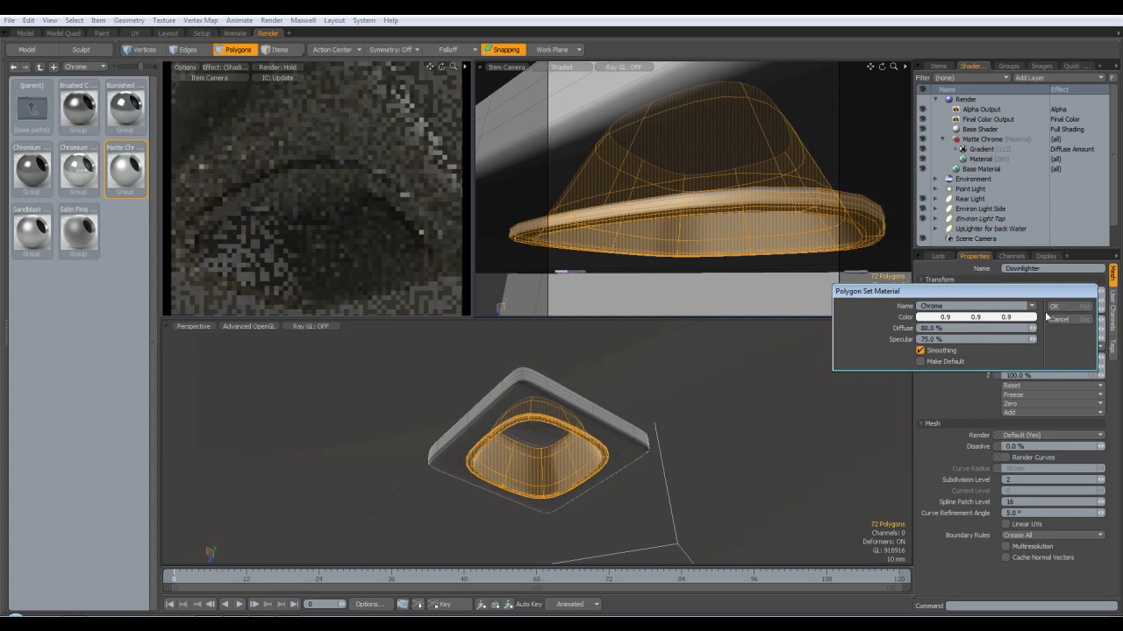
pyautogui.click(1056, 306)
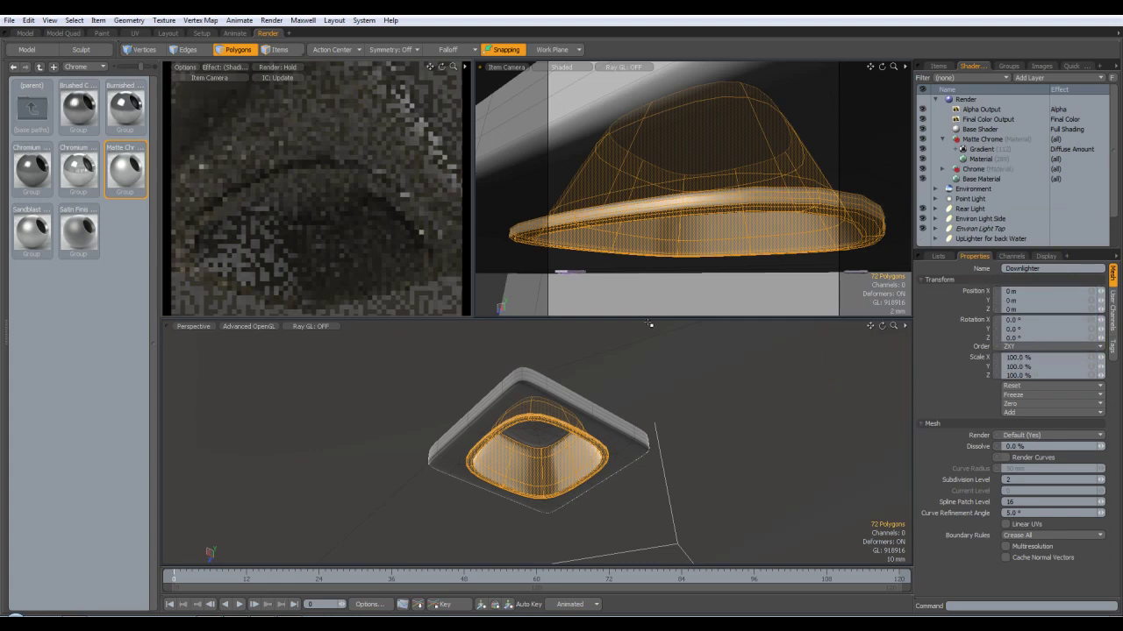
# Replace the rim and reflector selection with one bulb polygon, and deselect all Matte Chrome polygons through the mesh's material statistics.
pyautogui.keyDown('alt'); pyautogui.moveTo(690, 229); pyautogui.dragTo(712, 149); pyautogui.keyUp('alt')
pyautogui.click(710, 135)
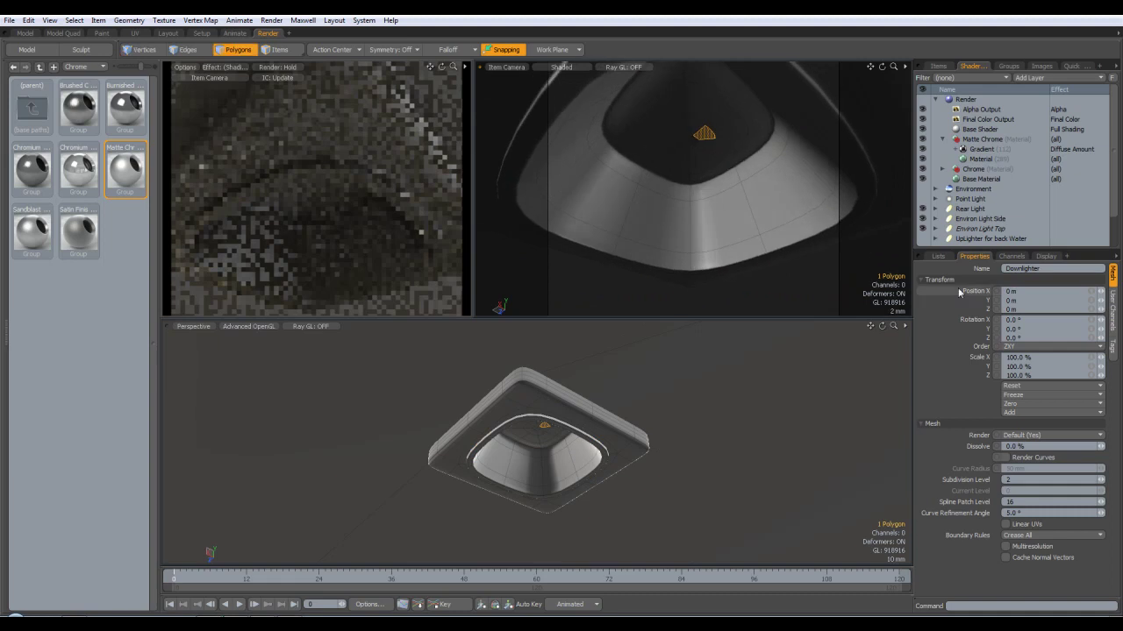
pyautogui.click(938, 256)
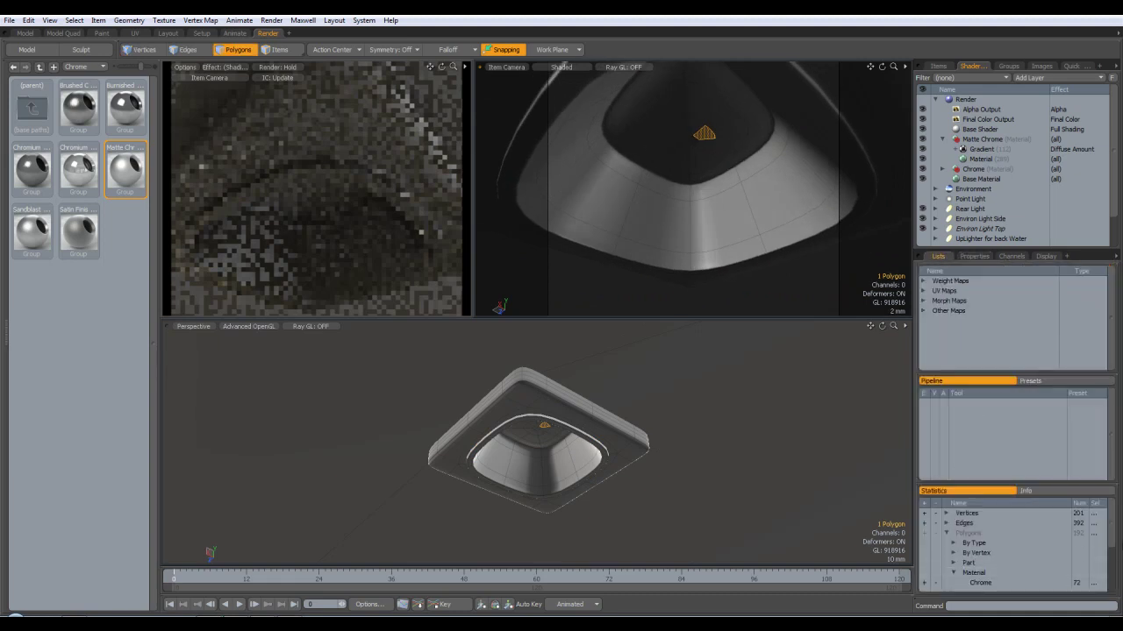
pyautogui.scroll(-1, 1109, 525)
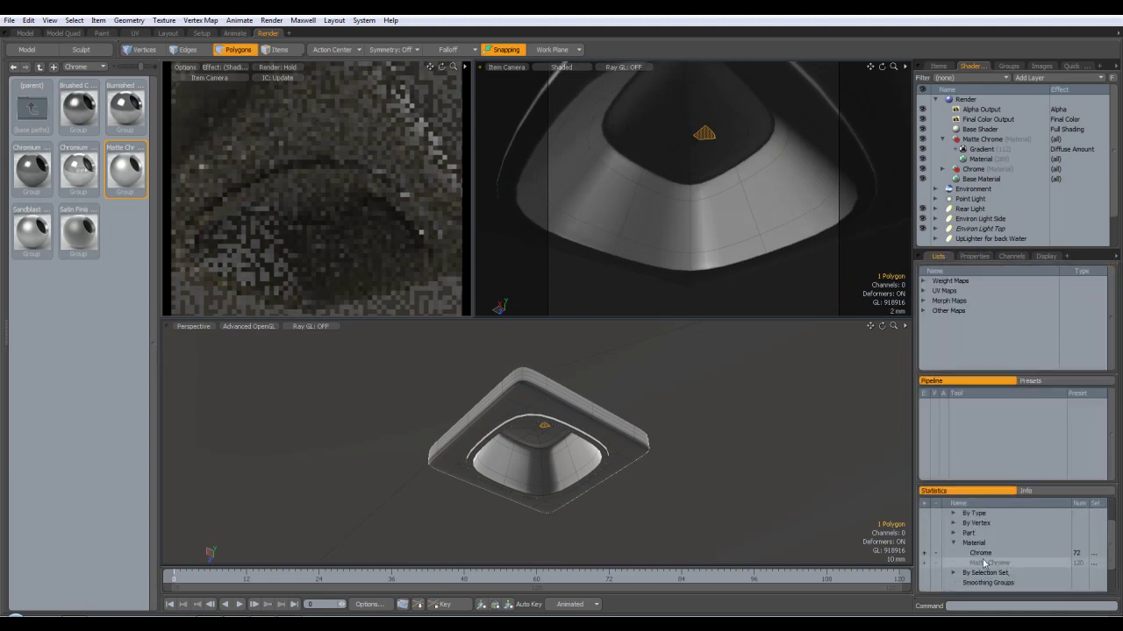
pyautogui.click(924, 563)
pyautogui.click(936, 562)
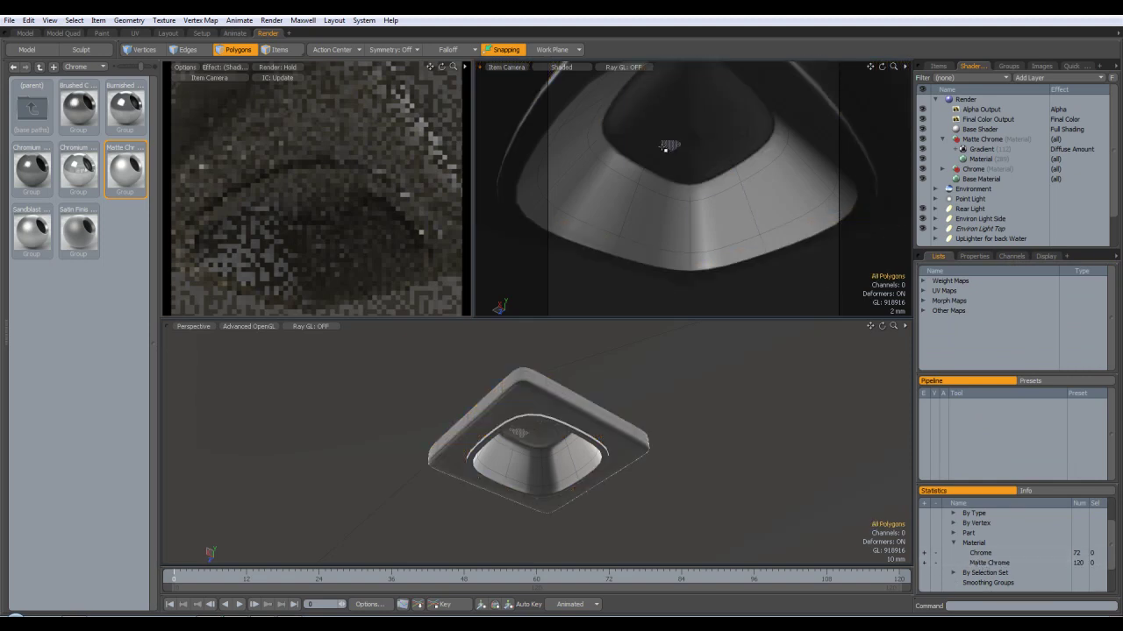
# Select all polygon loops of the bulb in the centre of the reflector, including its middle polygons.
pyautogui.keyDown('alt'); pyautogui.moveTo(763, 148); pyautogui.dragTo(671, 141); pyautogui.keyUp('alt')
pyautogui.press('l')
pyautogui.press('l')
pyautogui.keyDown('shift'); pyautogui.click(707, 151); pyautogui.keyUp('shift')
pyautogui.press('l')
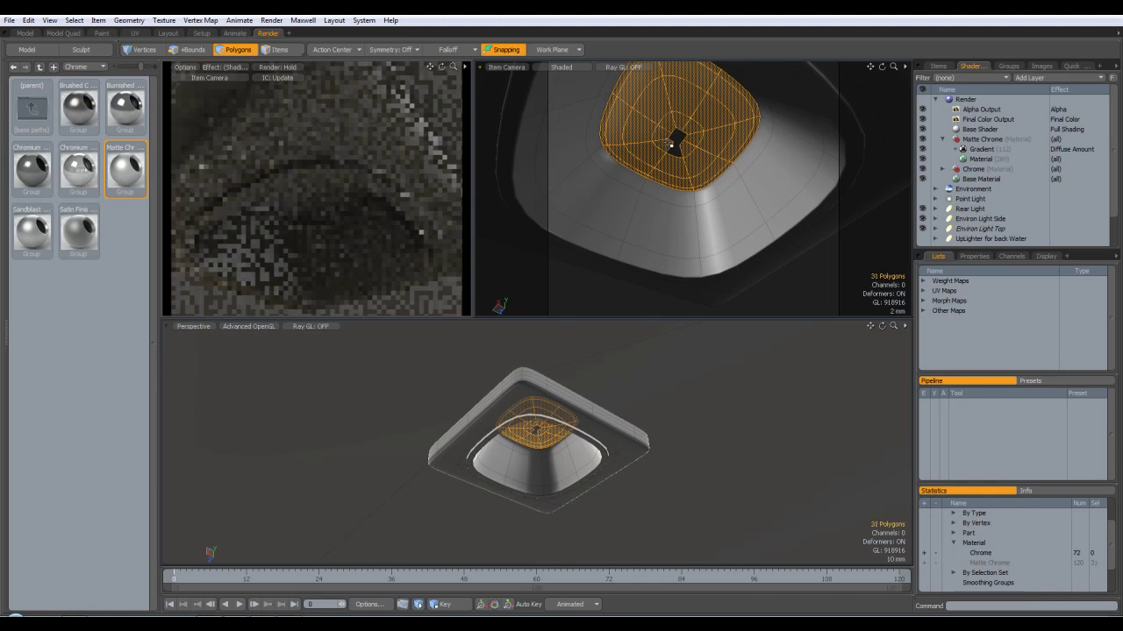
# Assign a new material named Bulb to the selected bulb polygons and collapse the Matte Chrome group.
pyautogui.press('m')
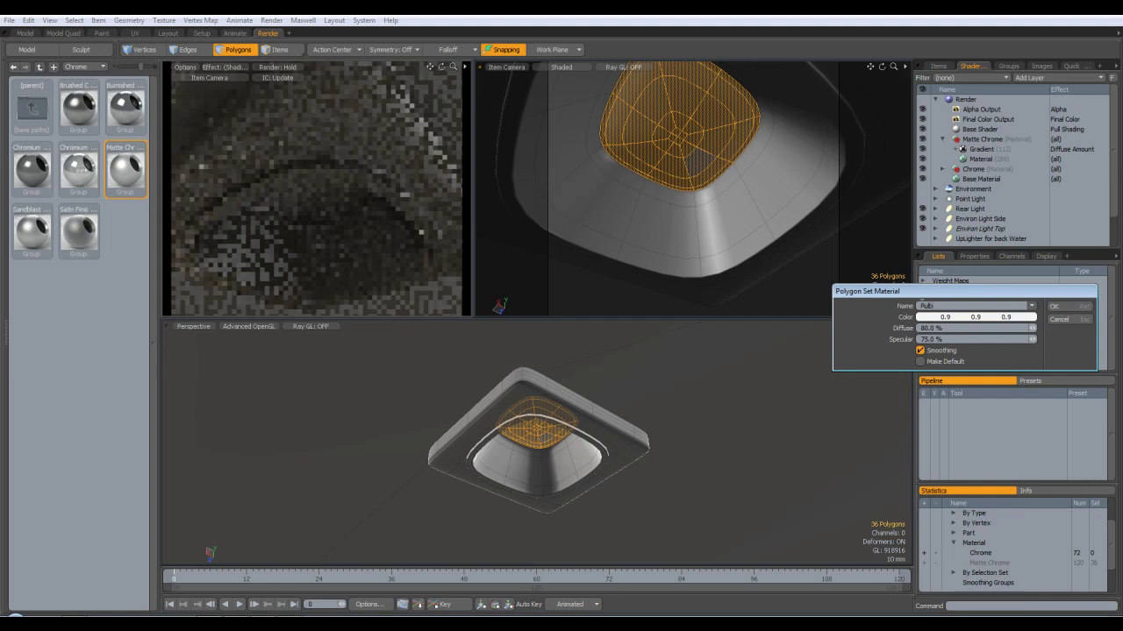
pyautogui.press('Return')
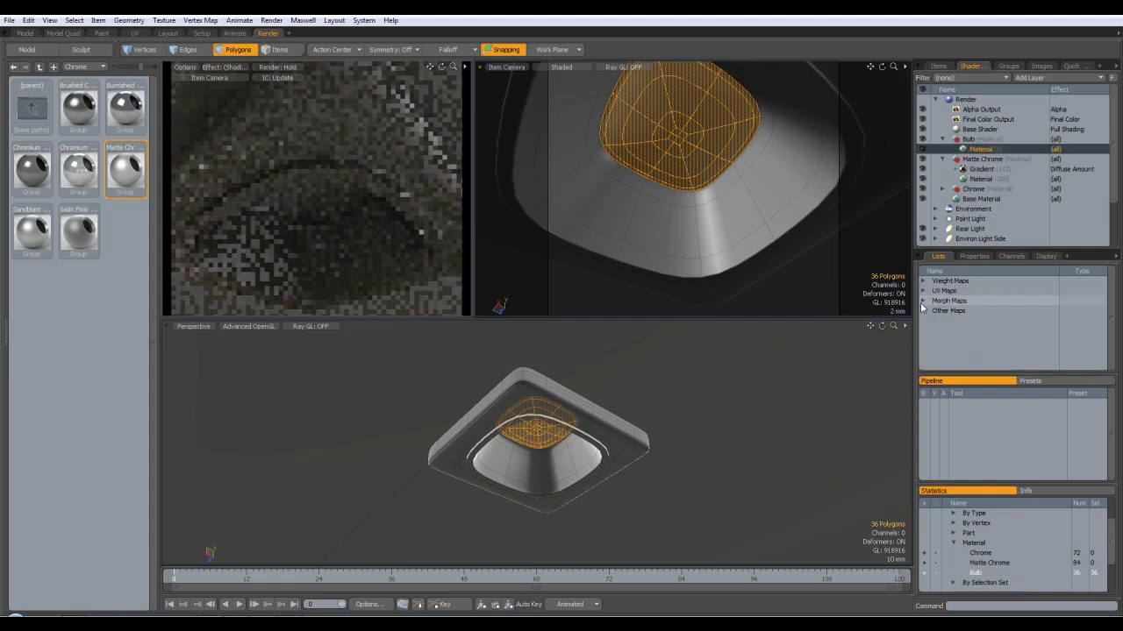
pyautogui.click(942, 159)
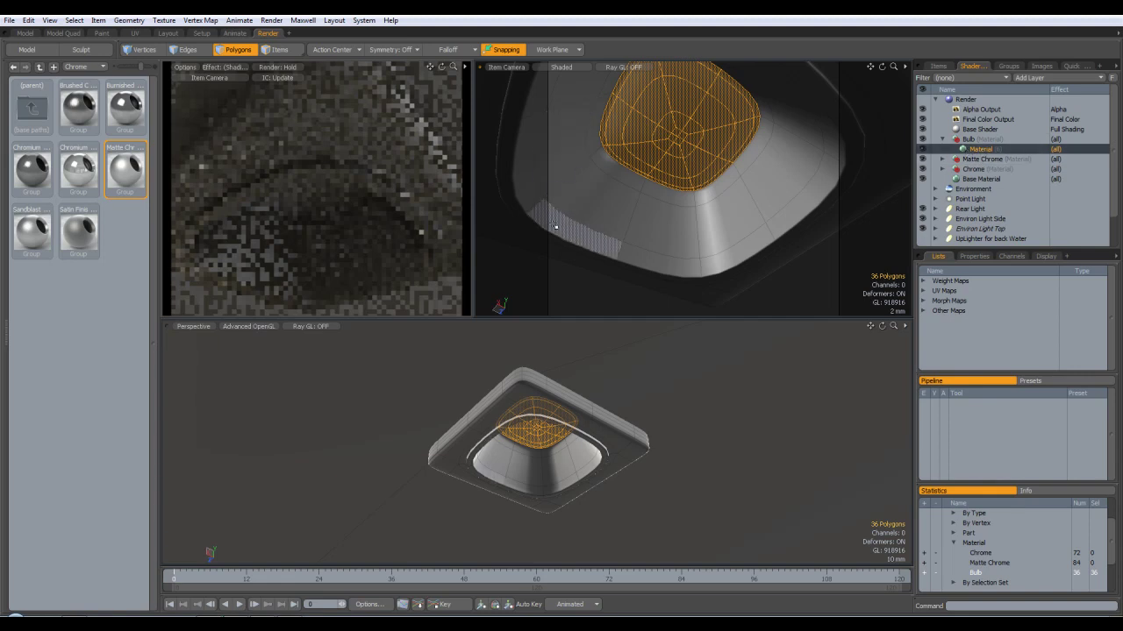
# Rename the material inside the Bulb group as Bulb Off.
pyautogui.keyDown('alt'); pyautogui.moveTo(672, 166); pyautogui.dragTo(693, 230); pyautogui.keyUp('alt')
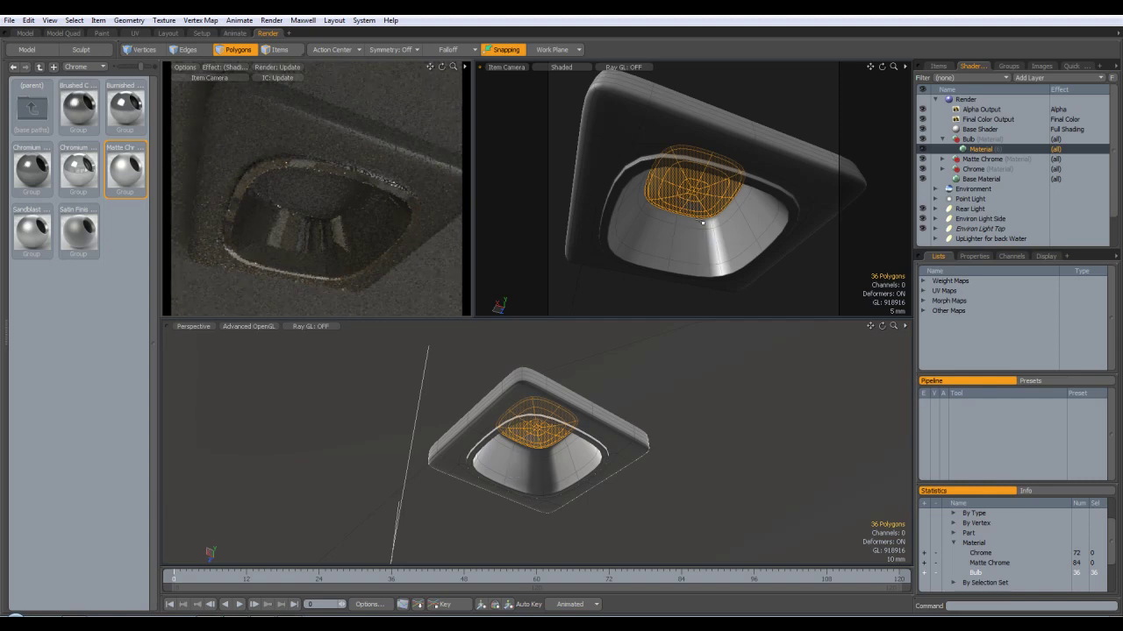
pyautogui.doubleClick(981, 149)
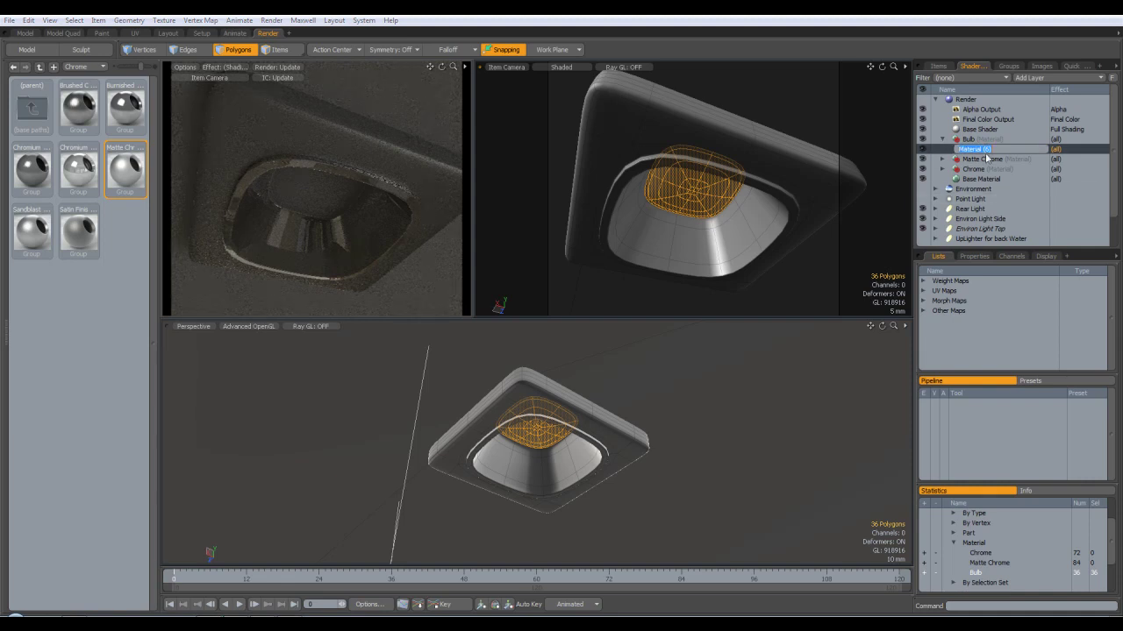
pyautogui.write('Bulb Off')
pyautogui.press('Return')
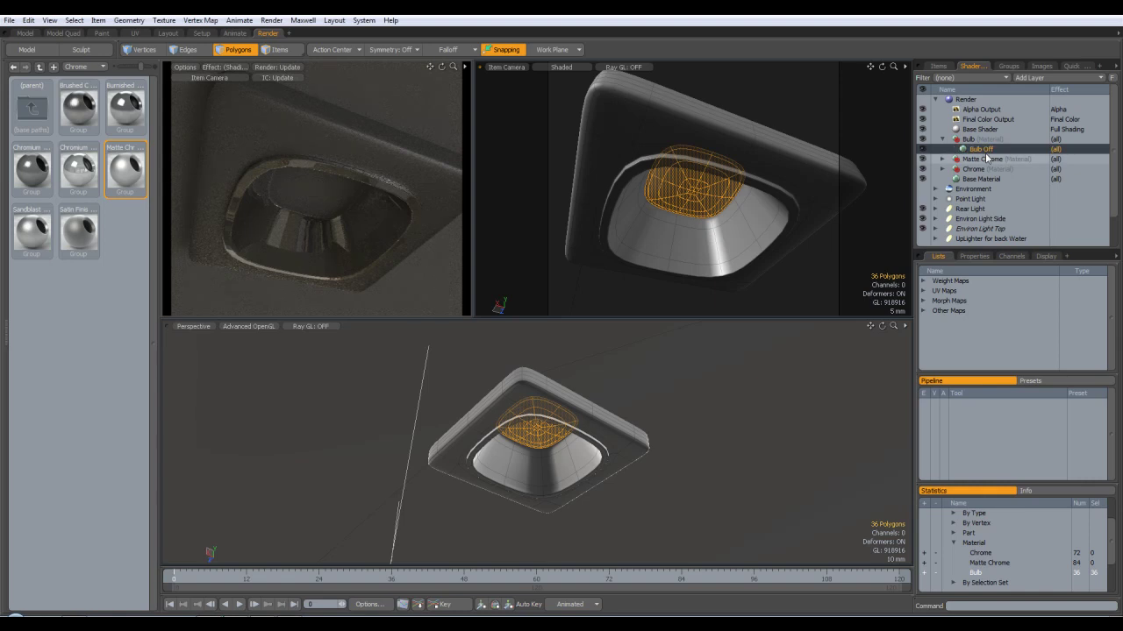
# Set the Bulb Off material's reflection amount to 10% and its reflection Fresnel to 80%.
pyautogui.click(973, 255)
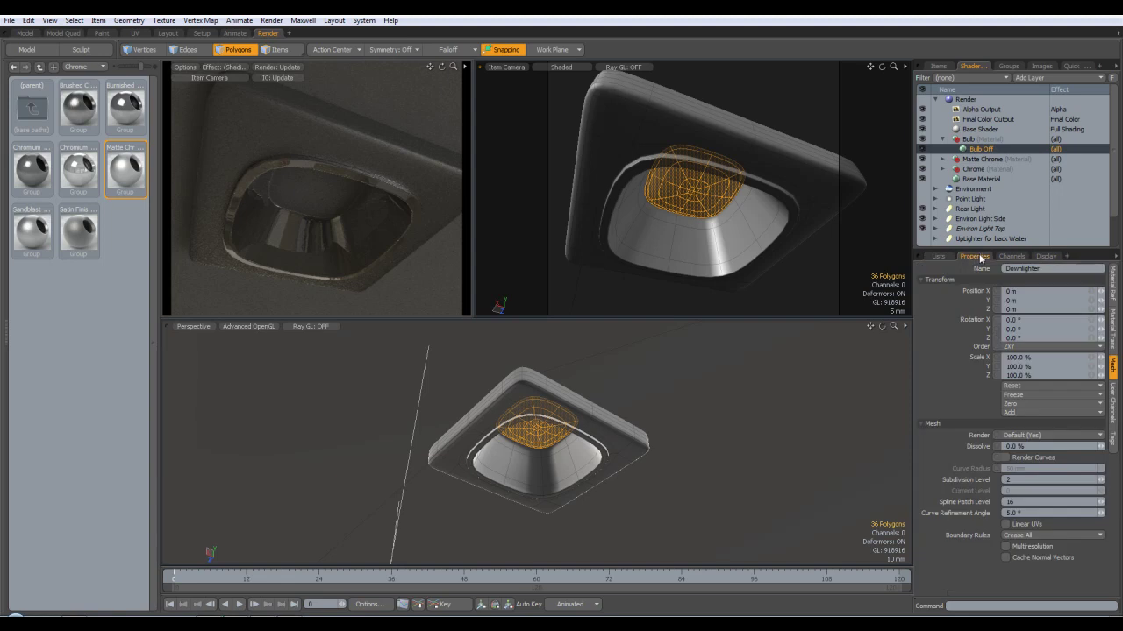
pyautogui.click(1113, 289)
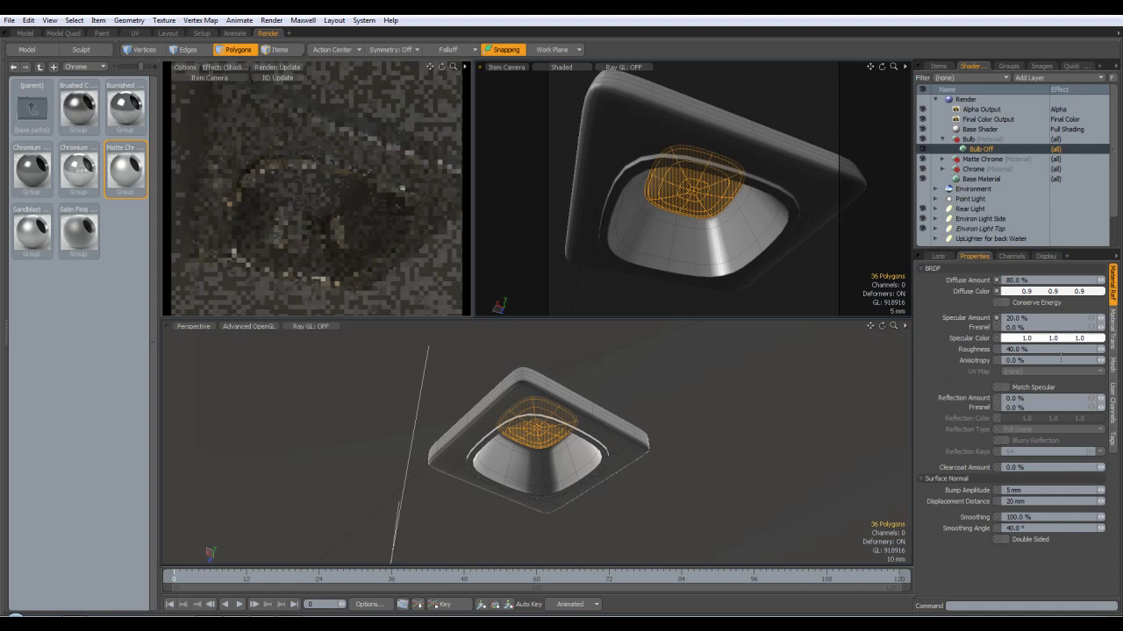
pyautogui.click(1014, 399)
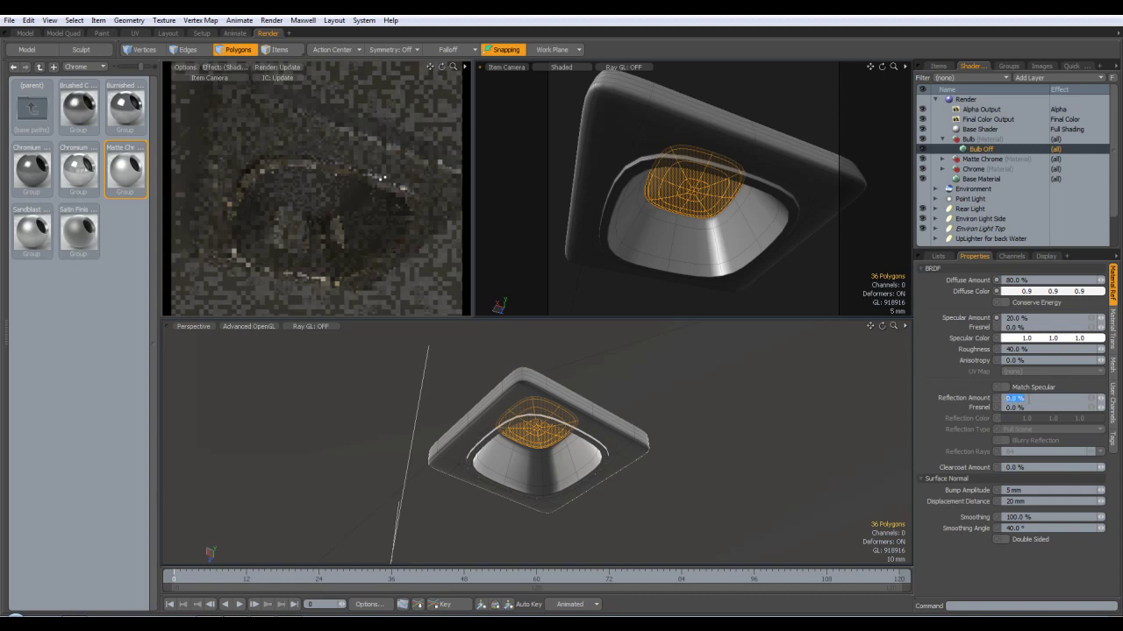
pyautogui.write('10')
pyautogui.press('Return')
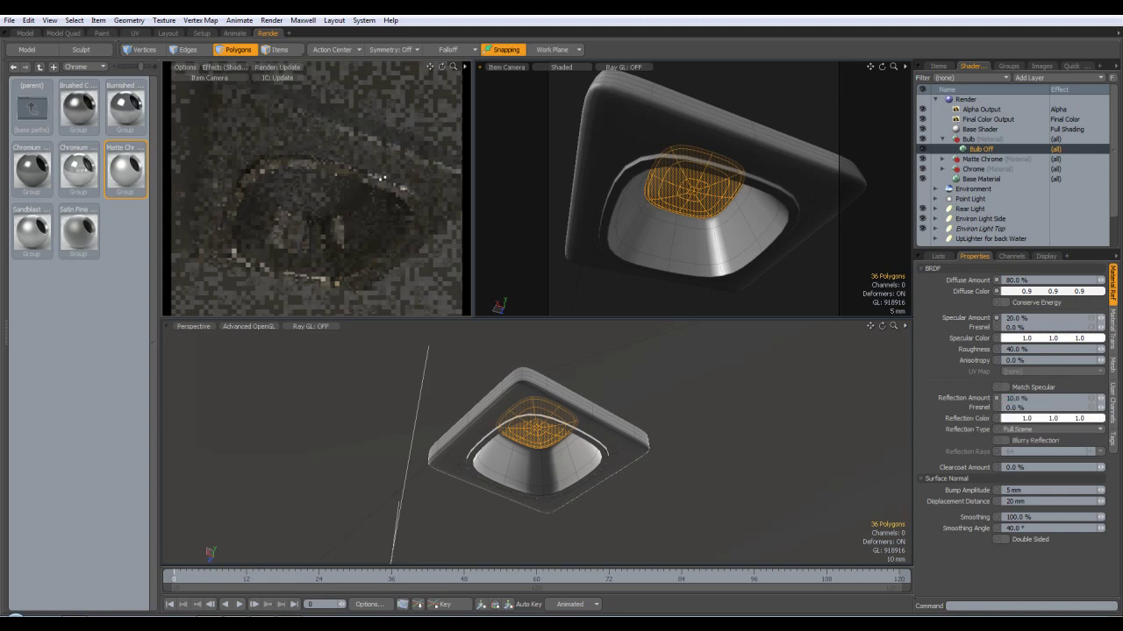
pyautogui.click(1043, 408)
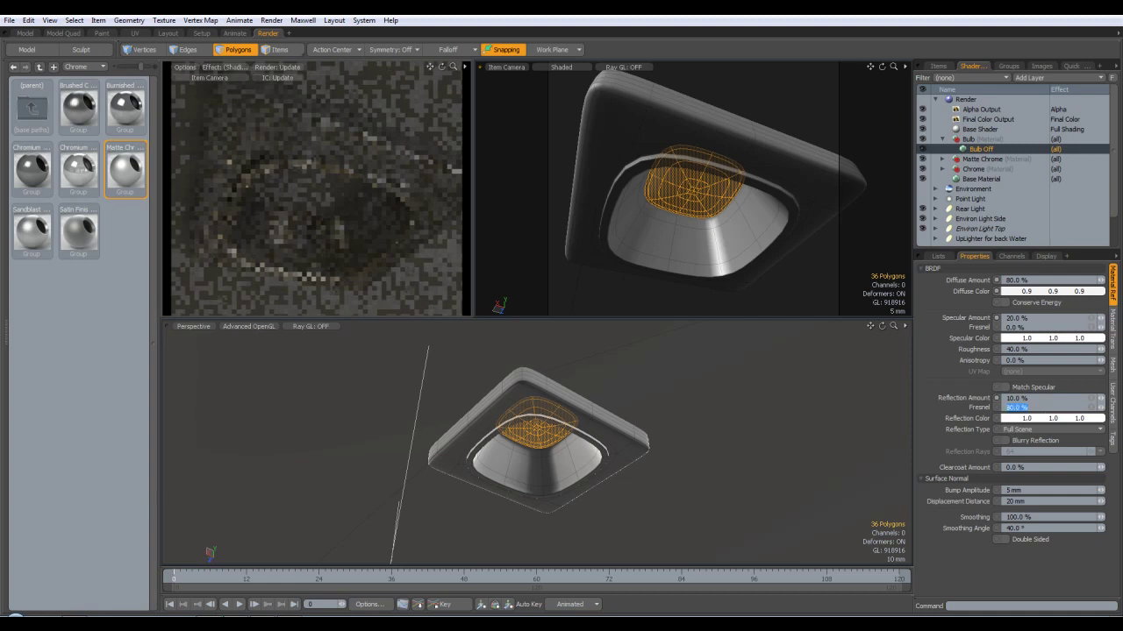
pyautogui.write('80')
pyautogui.press('Return')
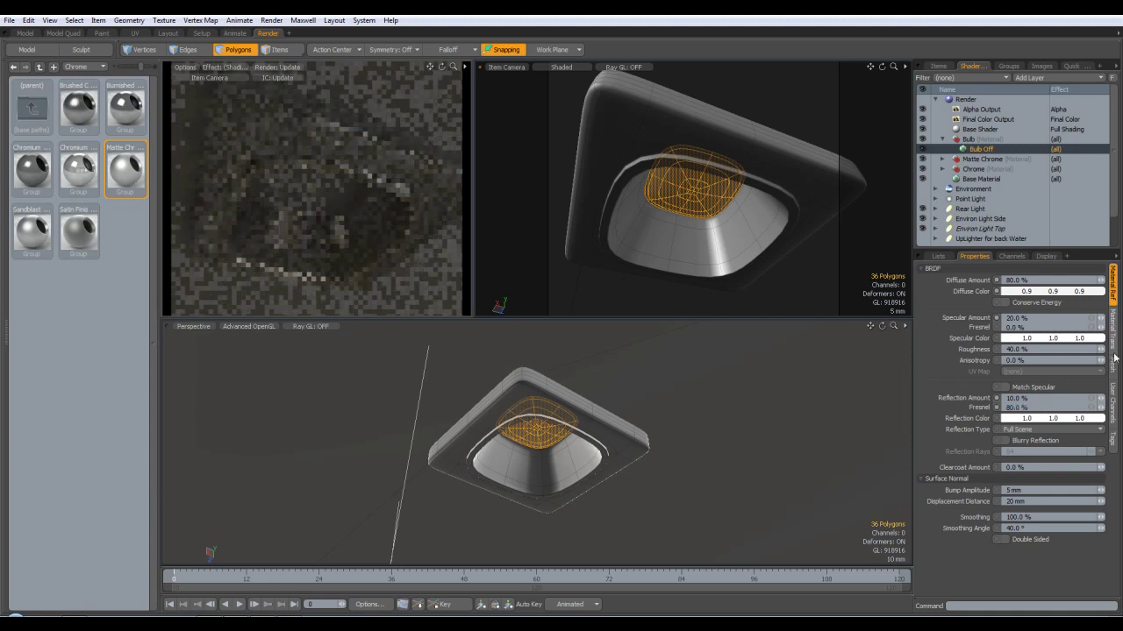
# Set the Bulb Off material's subsurface scattering amount to 15%.
pyautogui.click(1114, 349)
pyautogui.click(1040, 441)
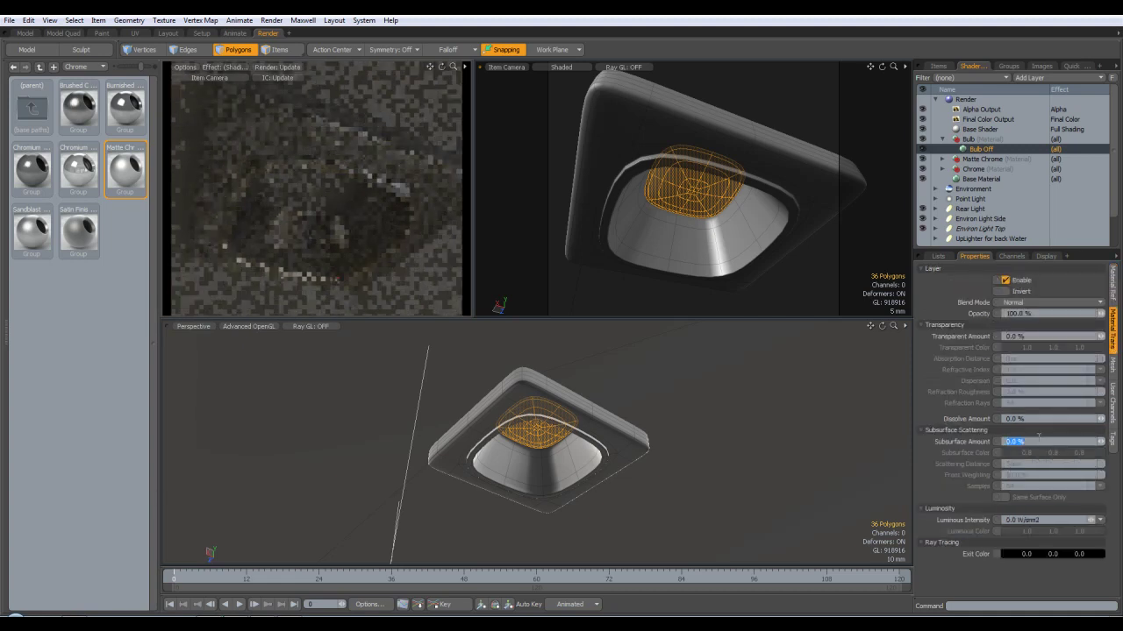
pyautogui.write('15')
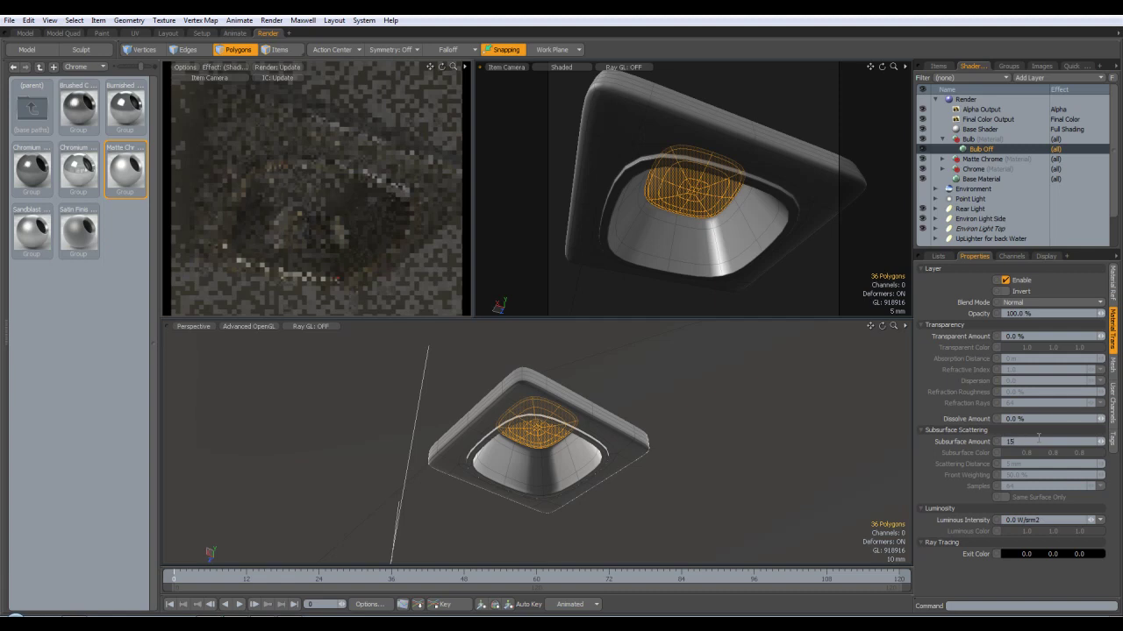
pyautogui.press('Return')
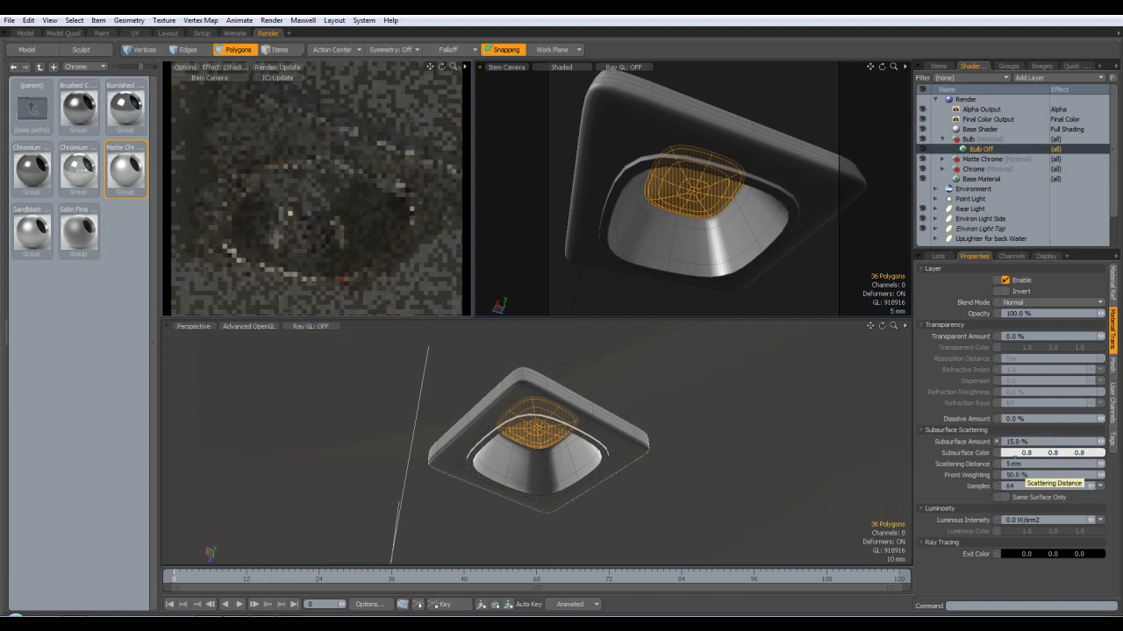
# Set the Bulb Off material's subsurface color to RGB 1.0, 0.9, 0.73.
pyautogui.click(1035, 454)
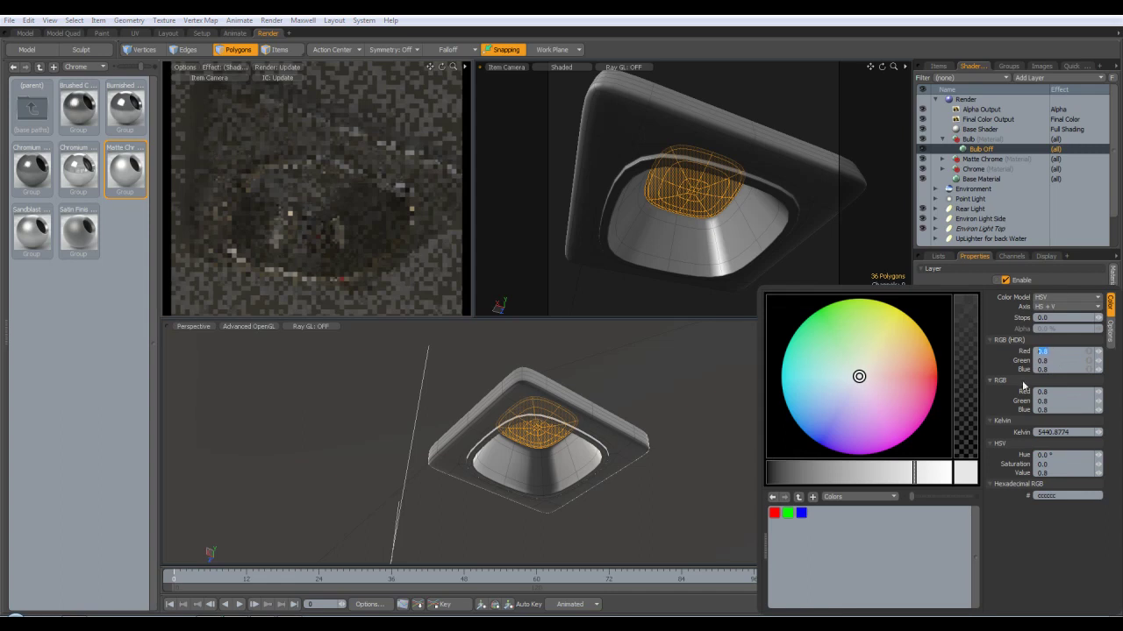
pyautogui.write('1')
pyautogui.press('Tab')
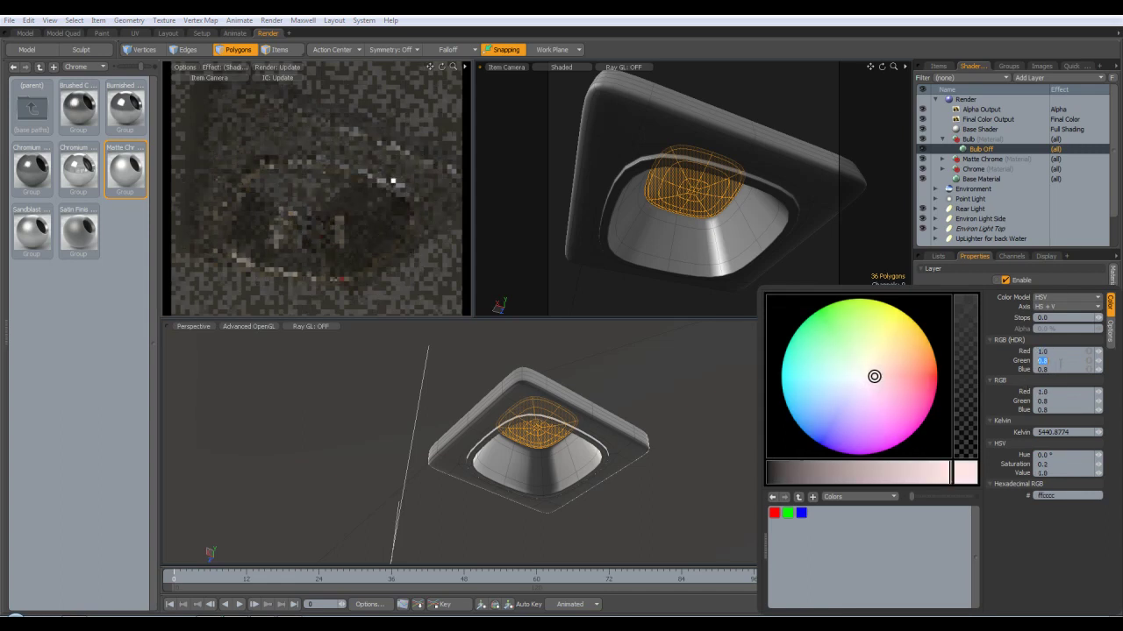
pyautogui.write('0.9')
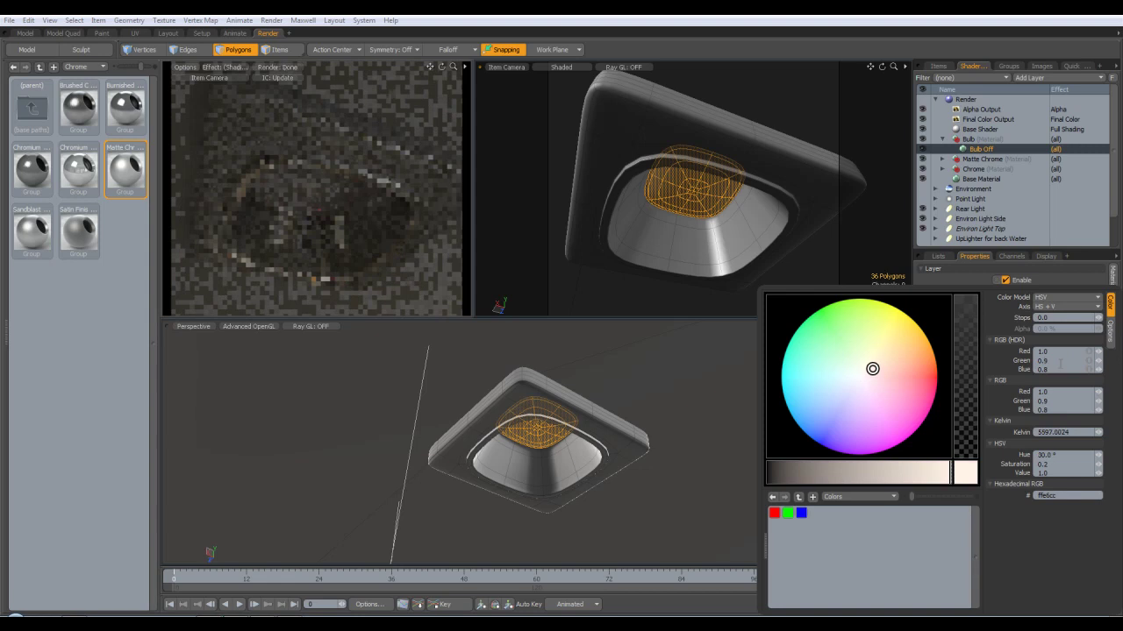
pyautogui.press('Tab')
pyautogui.write('0.')
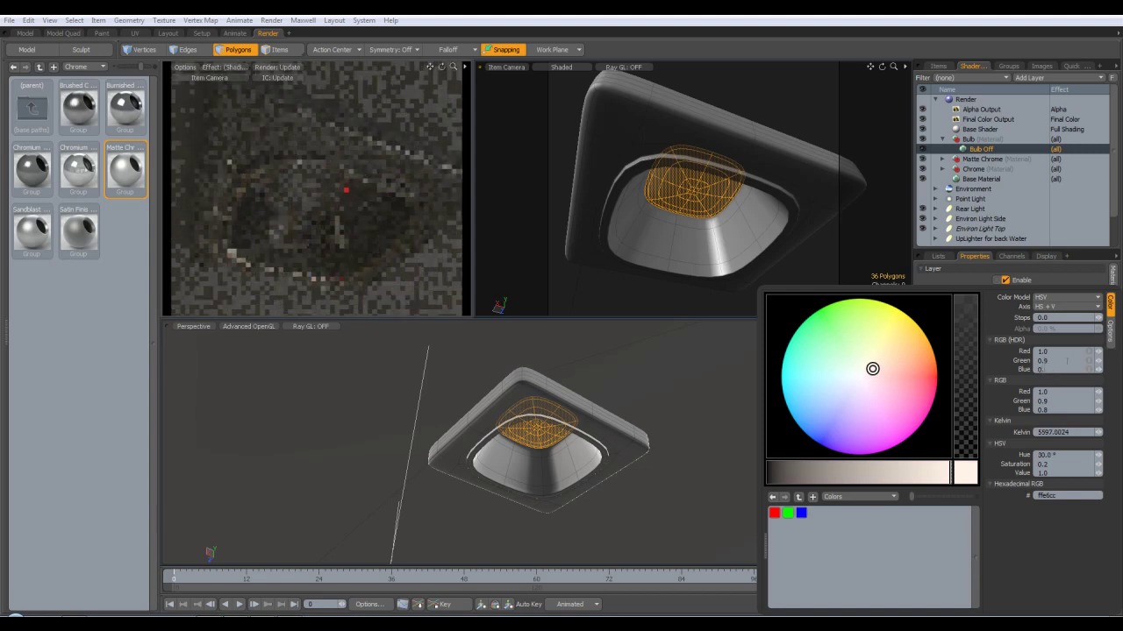
pyautogui.press('Return')
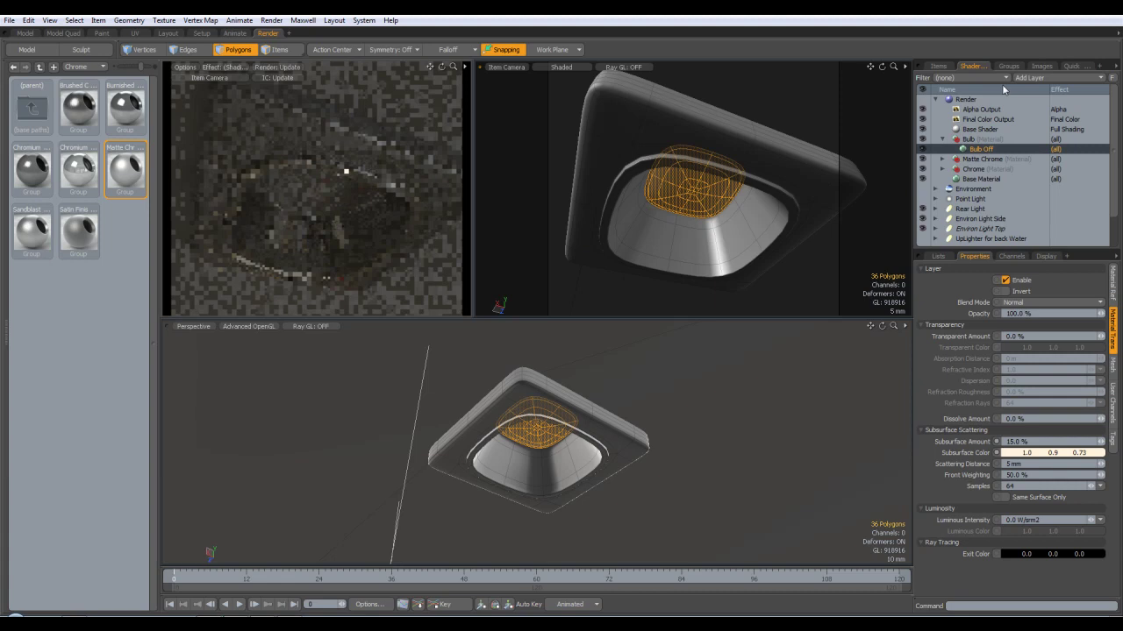
# Duplicate the Bulb Off material and rename the copy as Bulb On.
pyautogui.rightClick(982, 151)
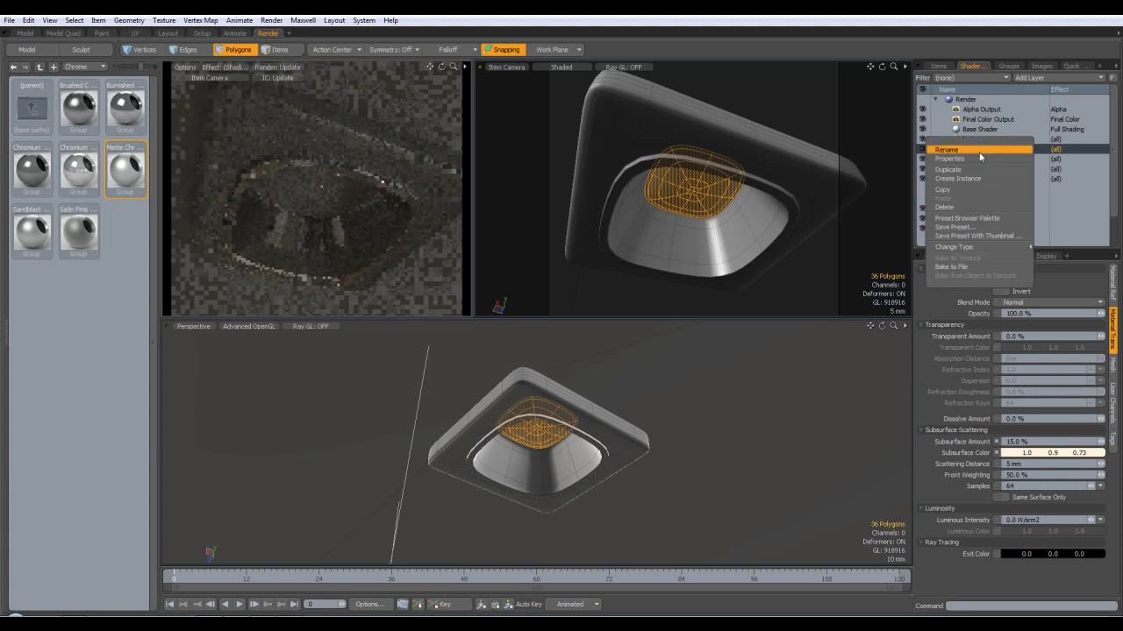
pyautogui.click(965, 171)
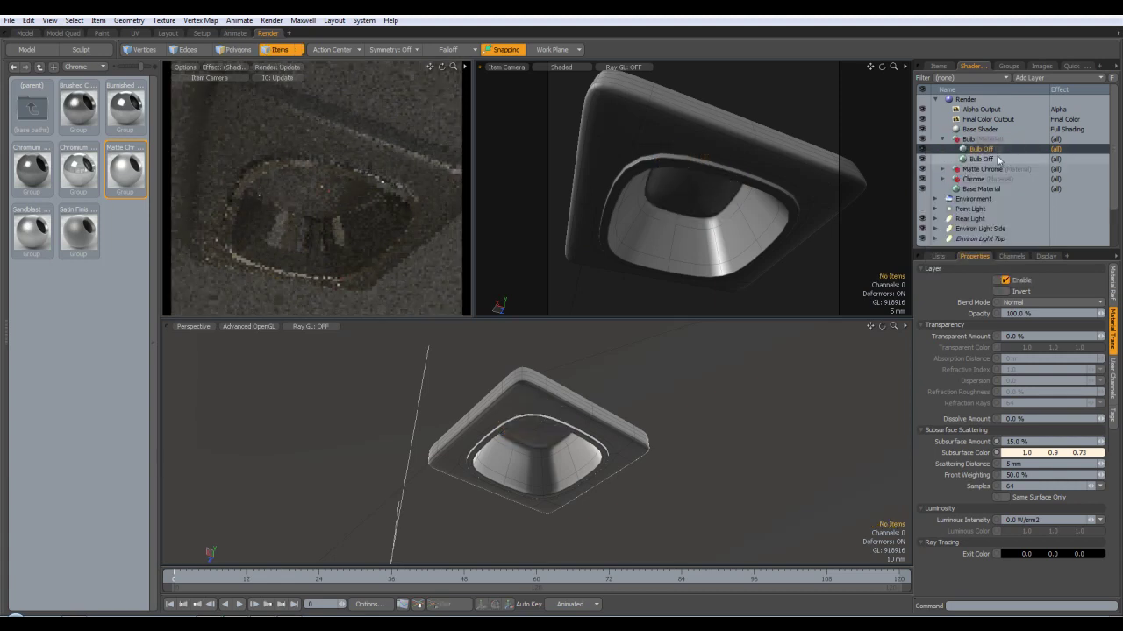
pyautogui.doubleClick(996, 152)
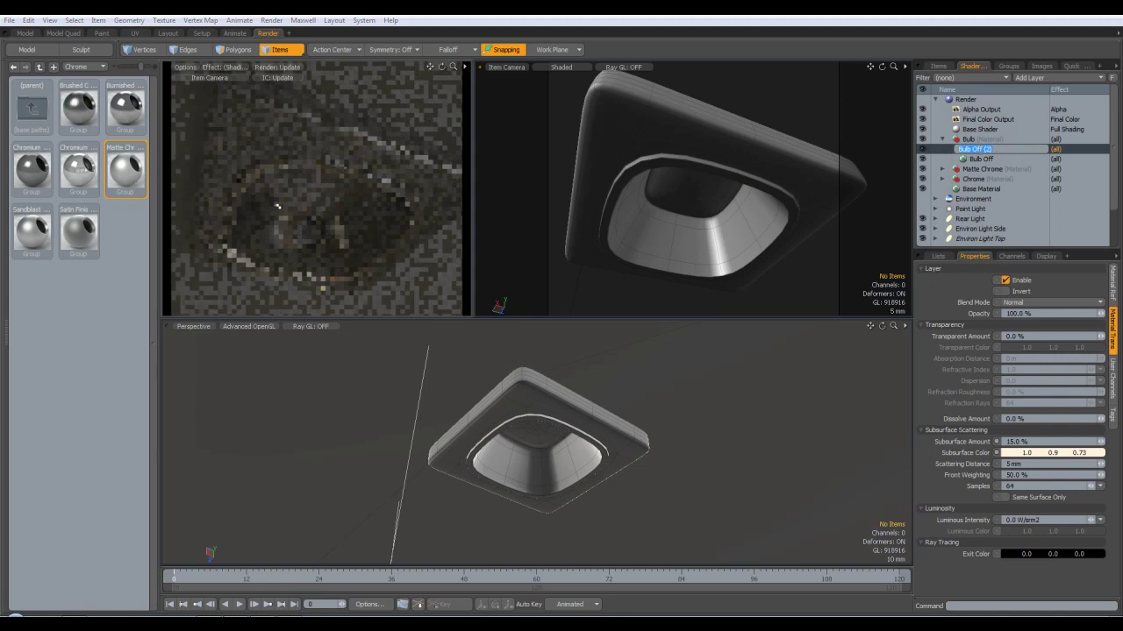
pyautogui.write('Bulb Of')
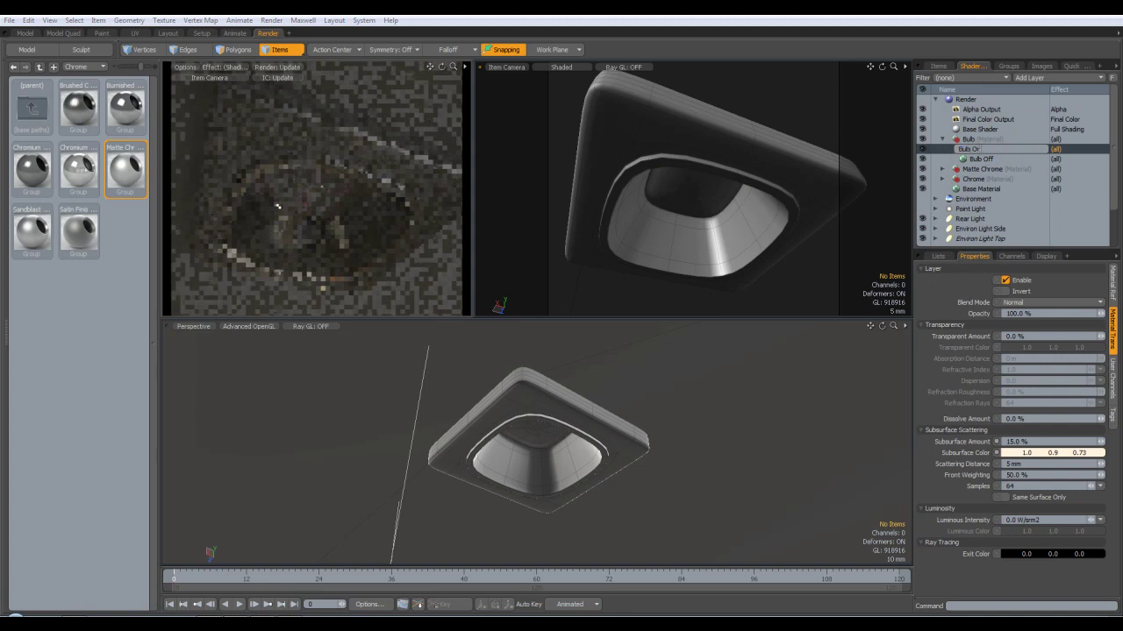
pyautogui.press('Return')
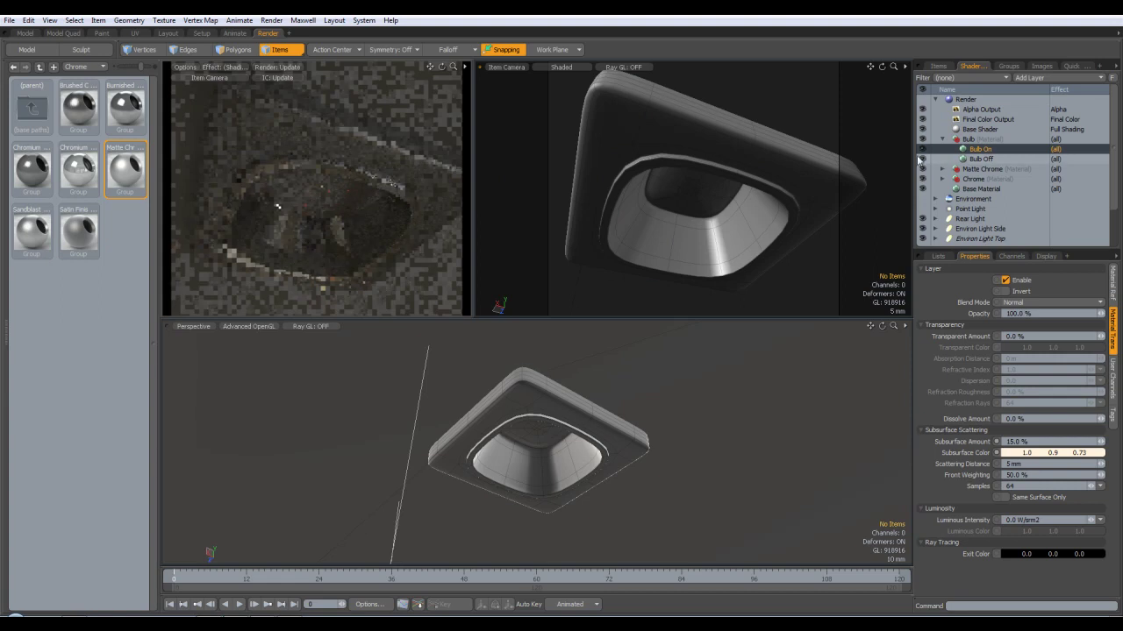
# Toggle the Bulb On material's visibility off and back on.
pyautogui.click(921, 150)
pyautogui.click(922, 150)
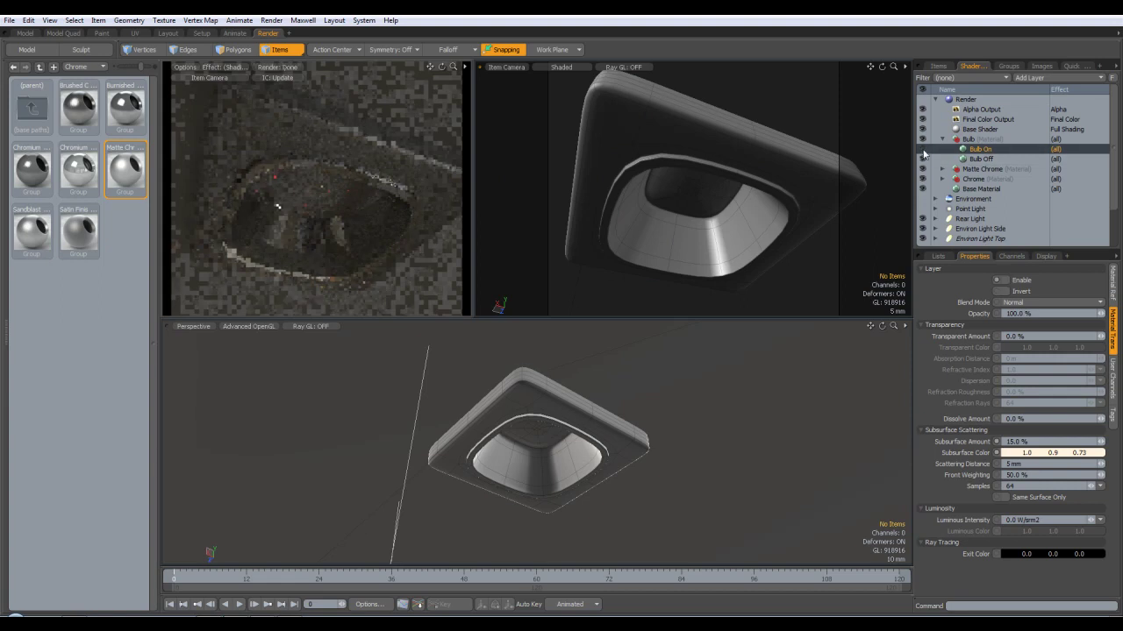
pyautogui.click(922, 150)
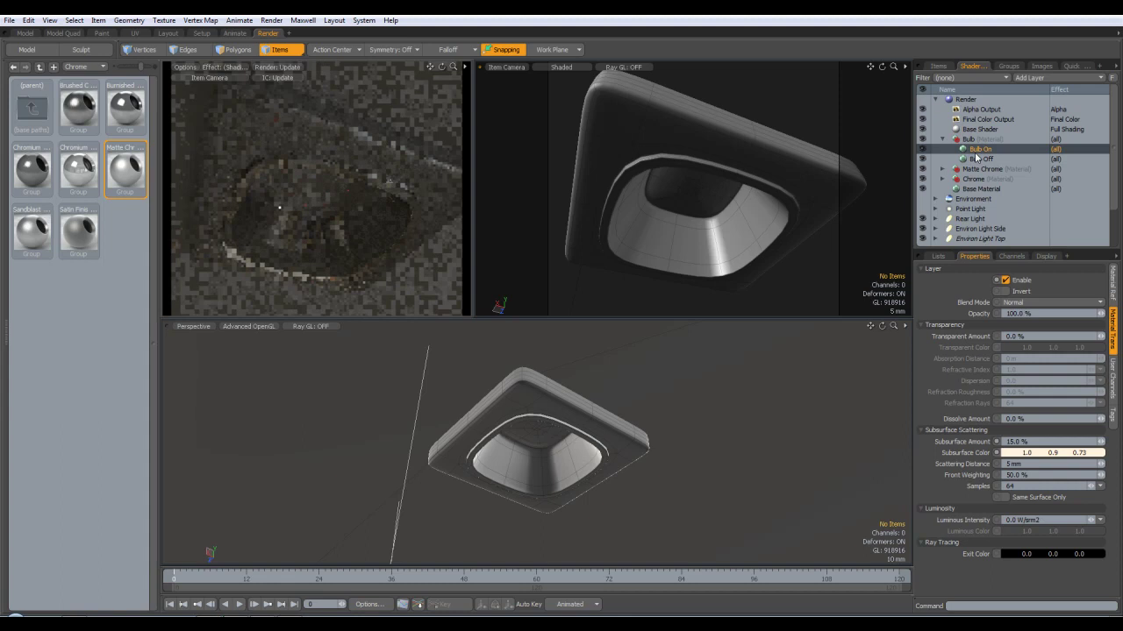
# Set the Bulb On material's diffuse, specular and reflection amounts and its reflection Fresnel to 0%.
pyautogui.click(1114, 297)
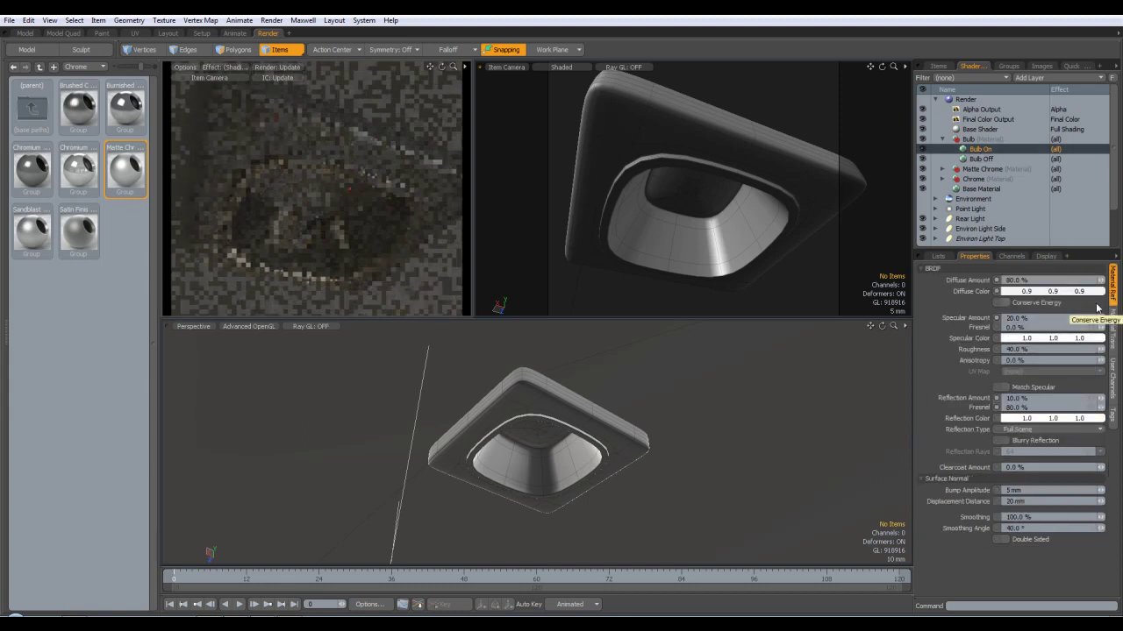
pyautogui.moveTo(1101, 280); pyautogui.dragTo(1052, 281)
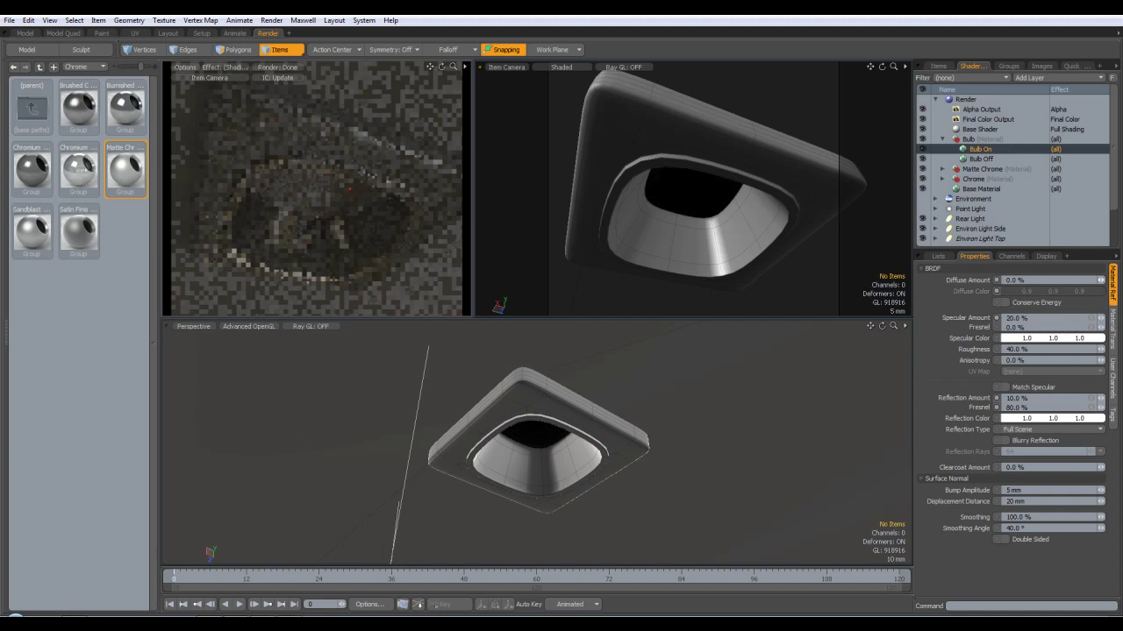
pyautogui.moveTo(1101, 319); pyautogui.dragTo(1077, 317)
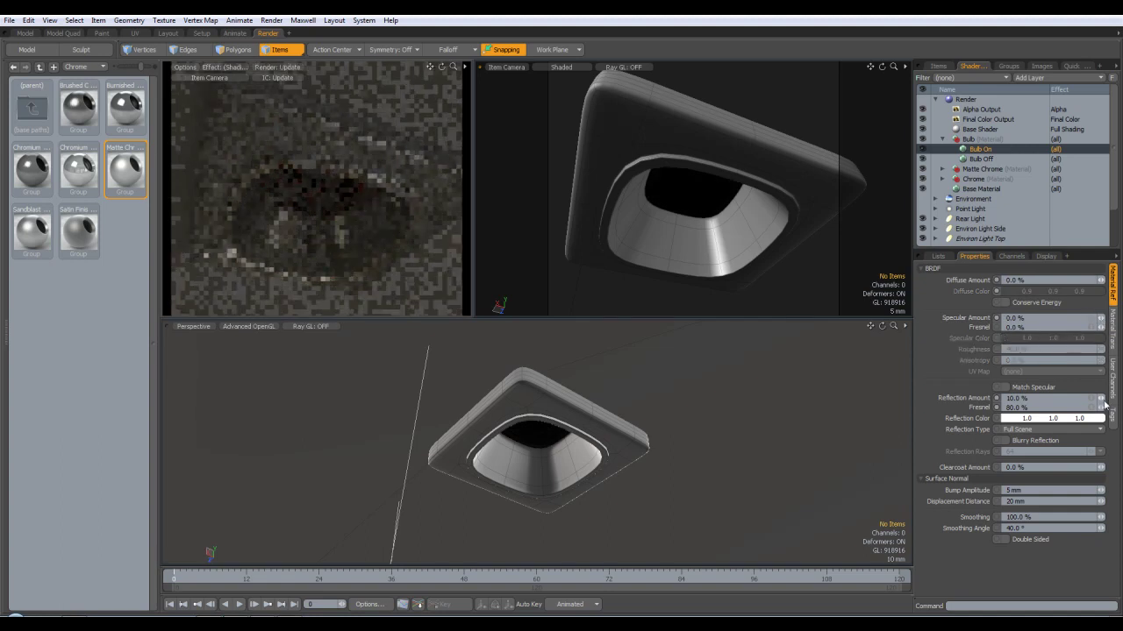
pyautogui.moveTo(1102, 401); pyautogui.dragTo(1090, 408)
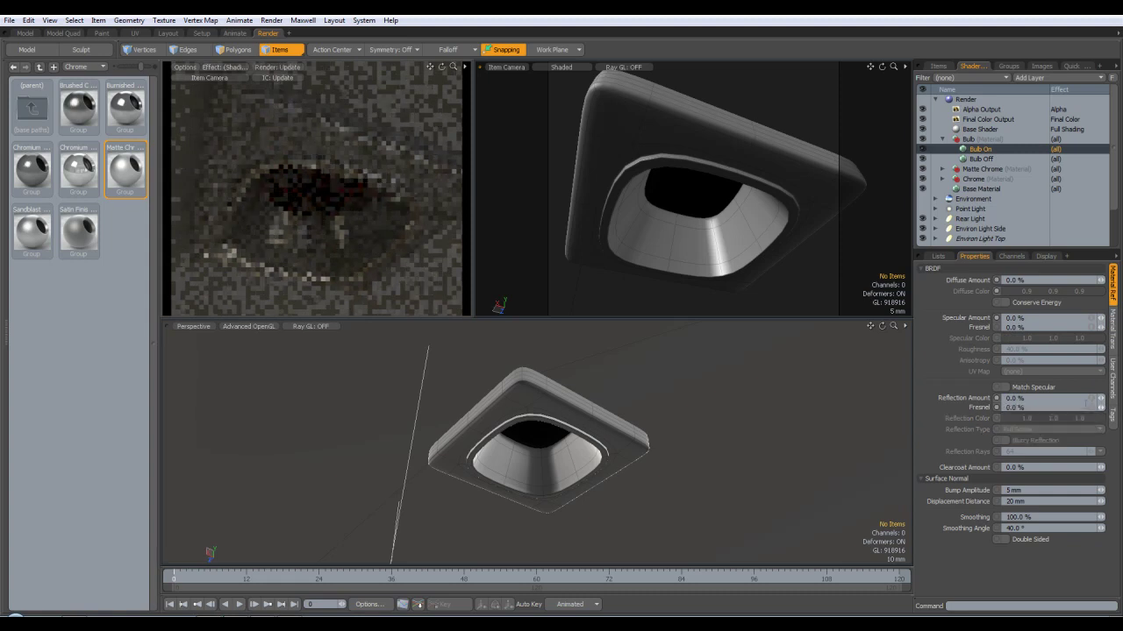
# Set the Bulb On material's subsurface scattering amount to 0% and its luminous intensity to 3 W/srm2.
pyautogui.click(1110, 331)
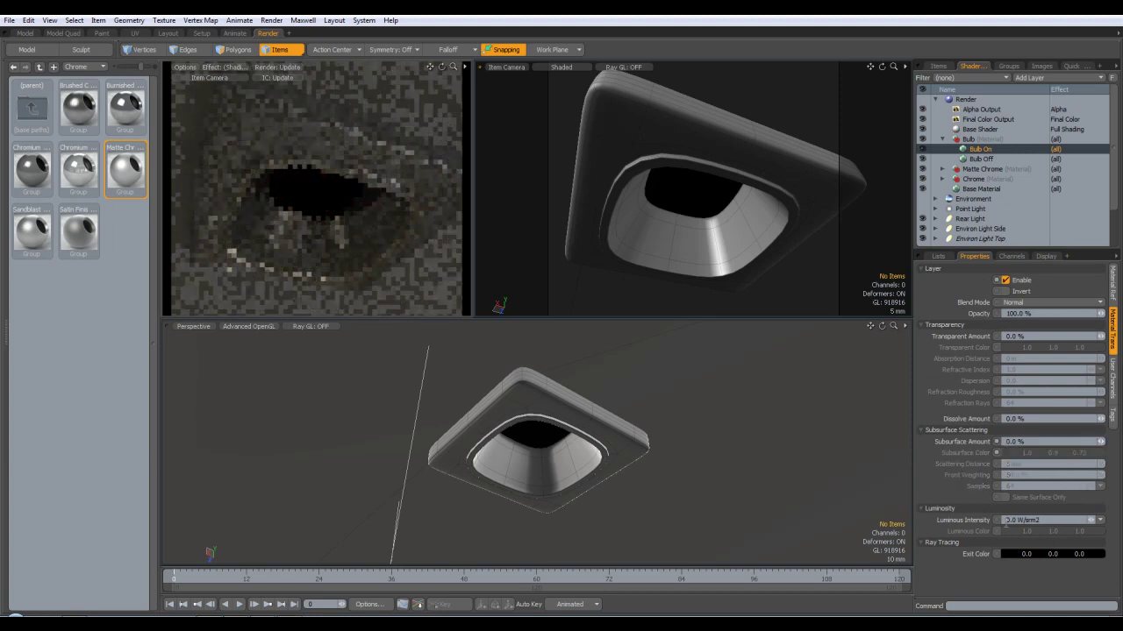
pyautogui.moveTo(1006, 524); pyautogui.dragTo(1121, 538)
pyautogui.write('3')
pyautogui.press('Return')
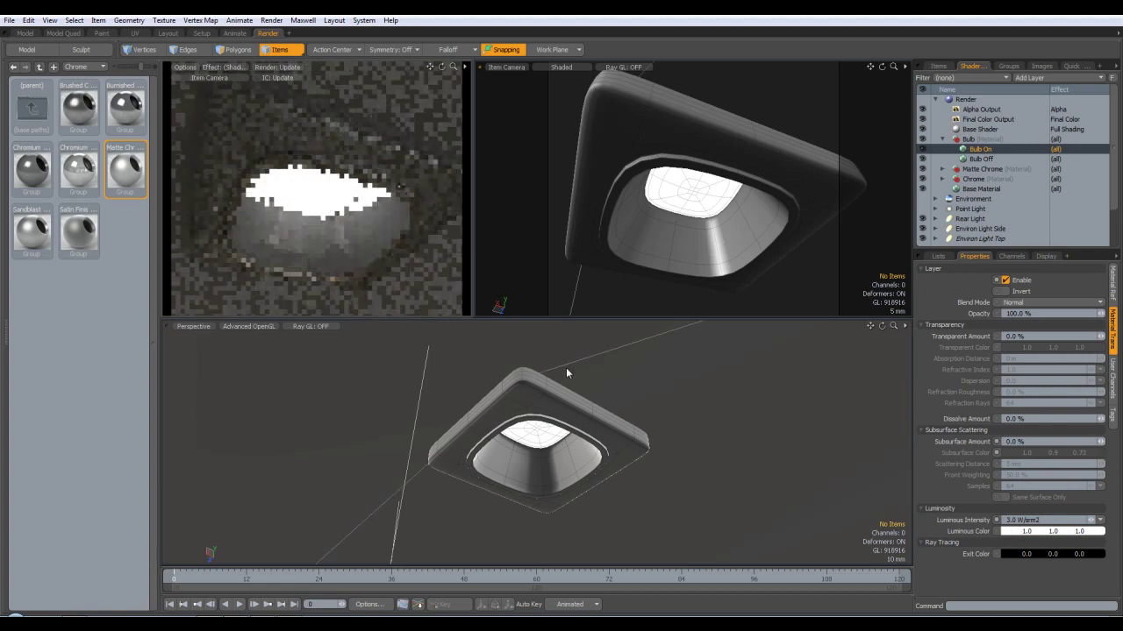
# Tint the Bulb On material's luminous color to a pale green of about RGB 0.92, 1.0, 0.93.
pyautogui.click(1045, 531)
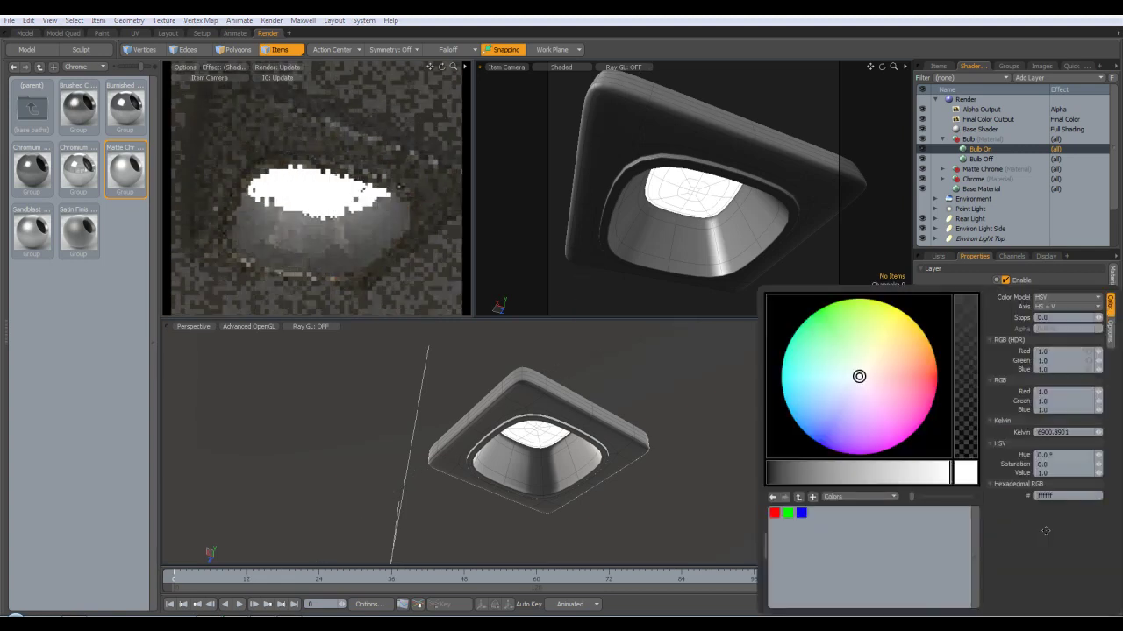
pyautogui.moveTo(860, 377); pyautogui.dragTo(850, 375)
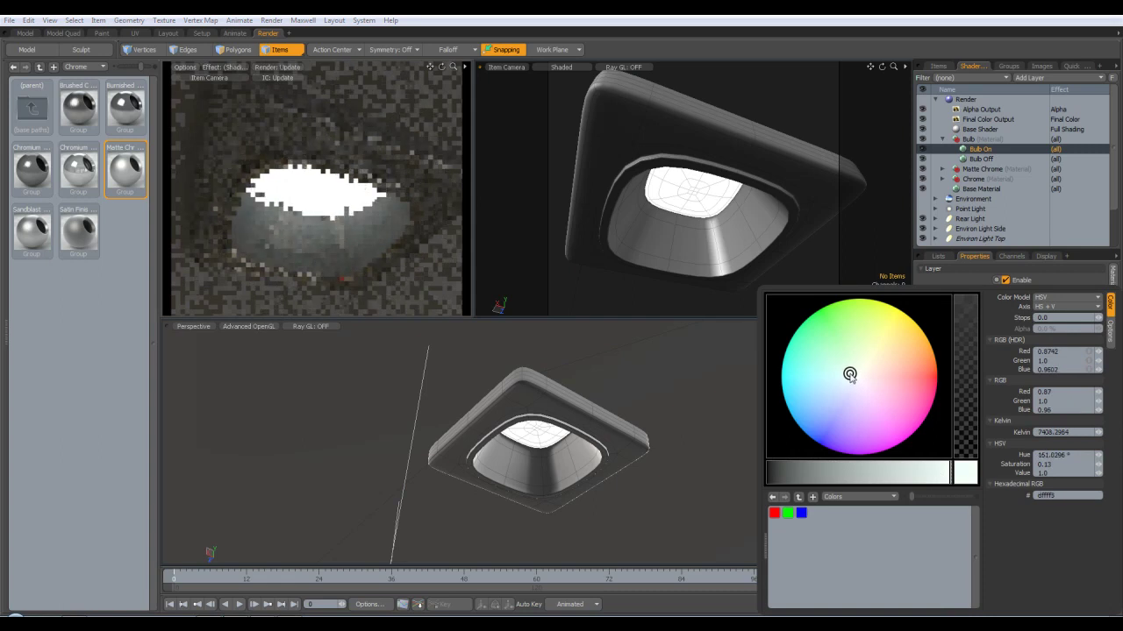
pyautogui.moveTo(850, 374); pyautogui.dragTo(855, 371)
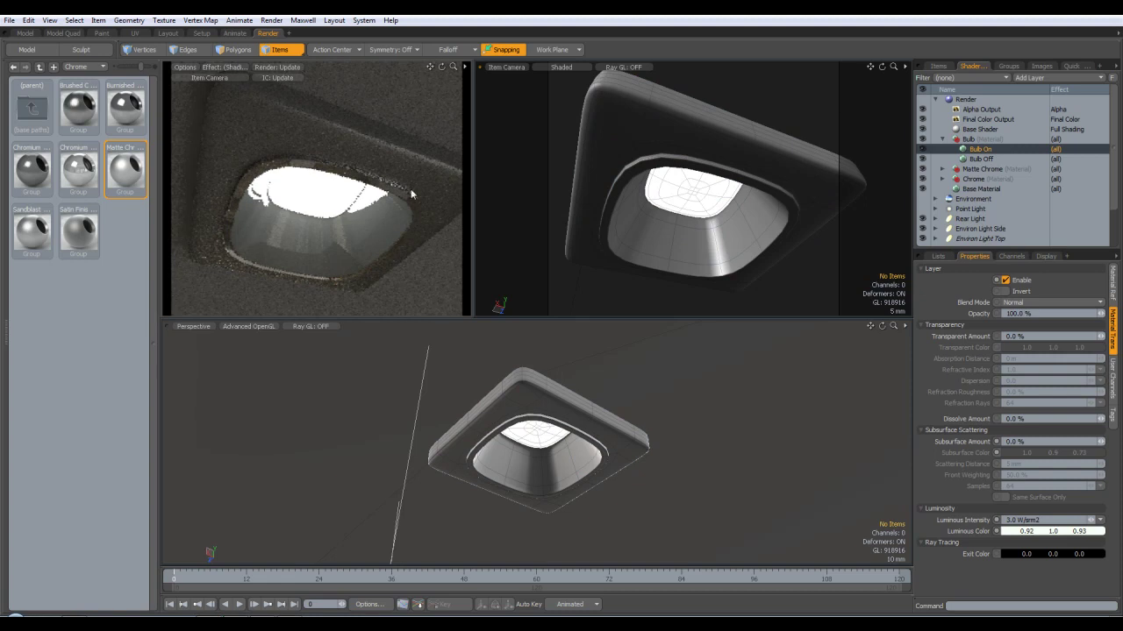
# Switch the render preview to the Scene Camera and collapse the Bulb material group.
pyautogui.click(224, 80)
pyautogui.click(221, 94)
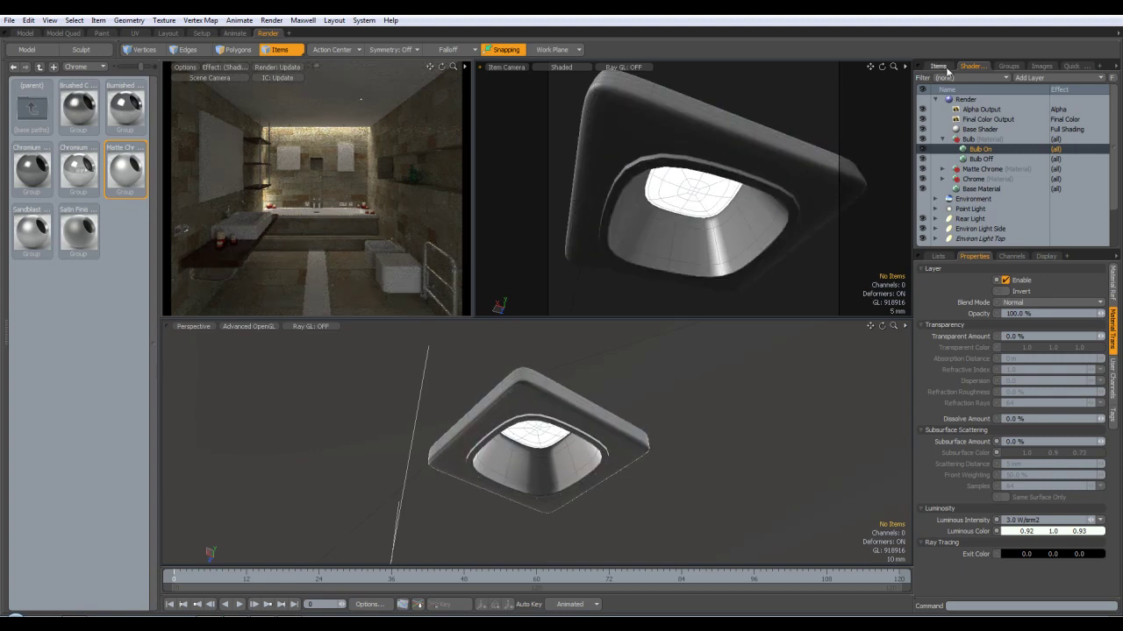
pyautogui.click(943, 140)
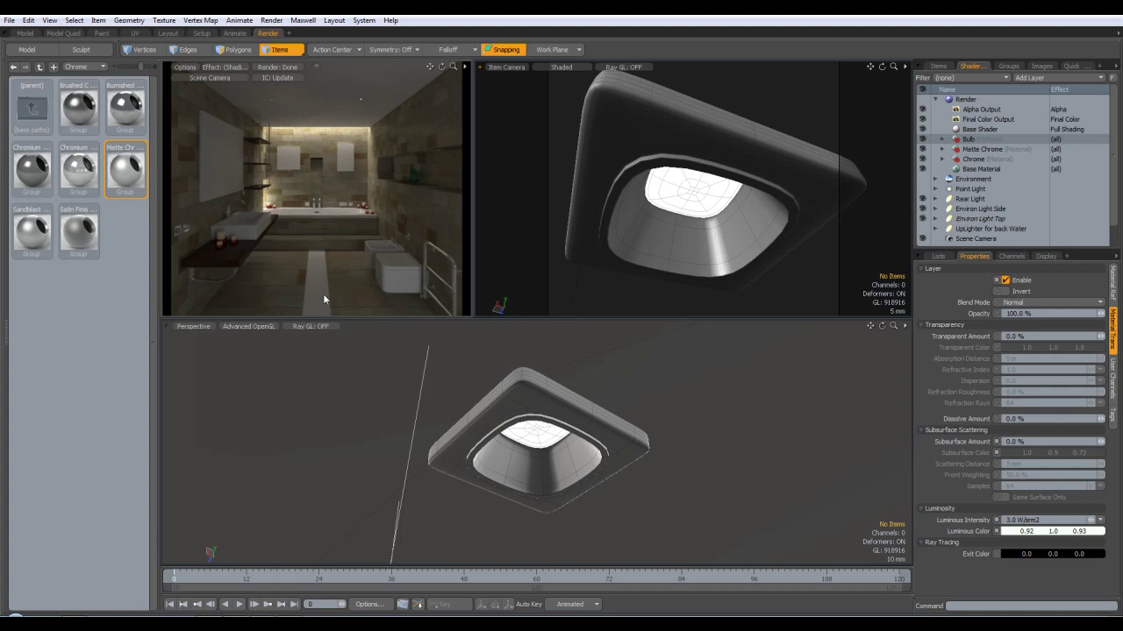
# Hide the Floor Glazing item in the perspective view and make it visible again.
pyautogui.keyDown('alt'); pyautogui.moveTo(694, 426); pyautogui.dragTo(561, 496); pyautogui.keyUp('alt')
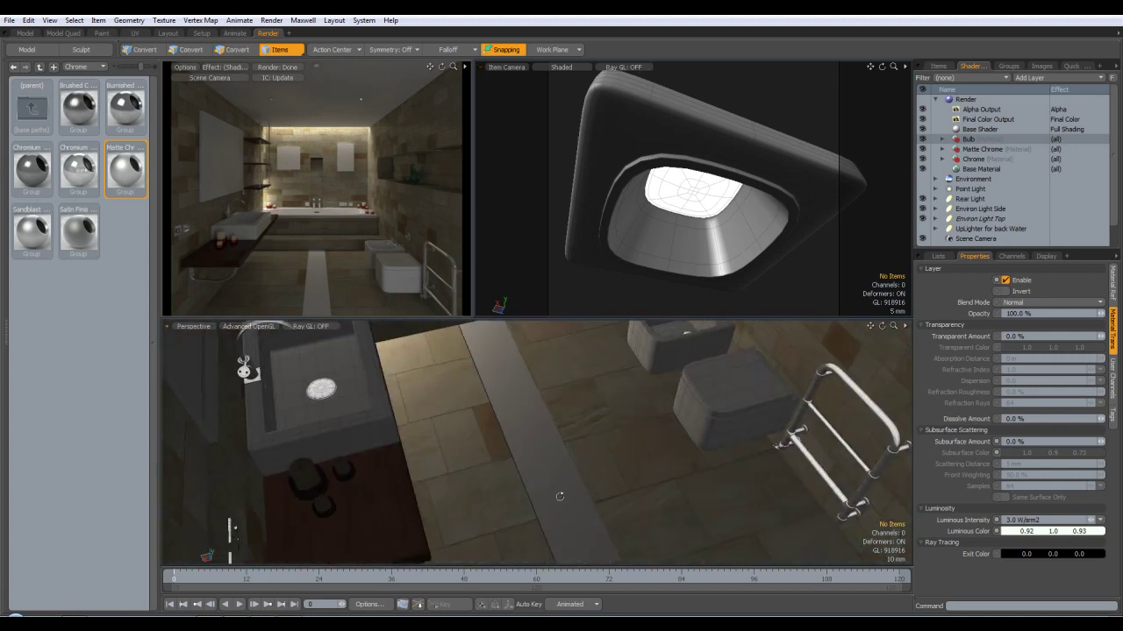
pyautogui.click(551, 478)
pyautogui.press('h')
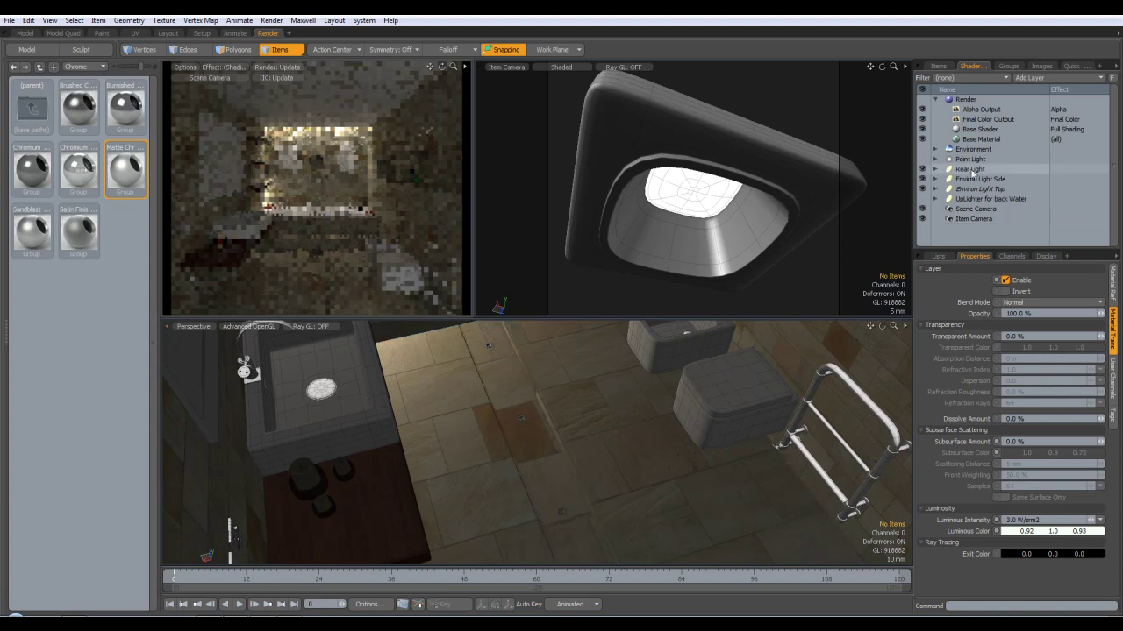
pyautogui.click(938, 66)
pyautogui.click(921, 188)
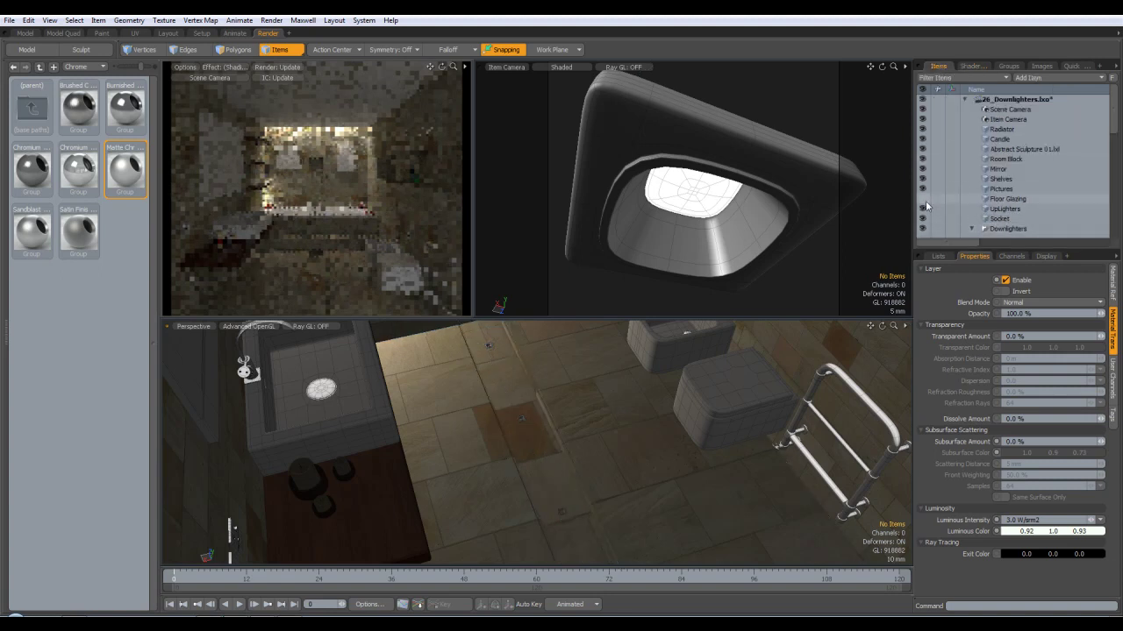
pyautogui.keyDown('alt'); pyautogui.moveTo(620, 462); pyautogui.dragTo(610, 442); pyautogui.keyUp('alt')
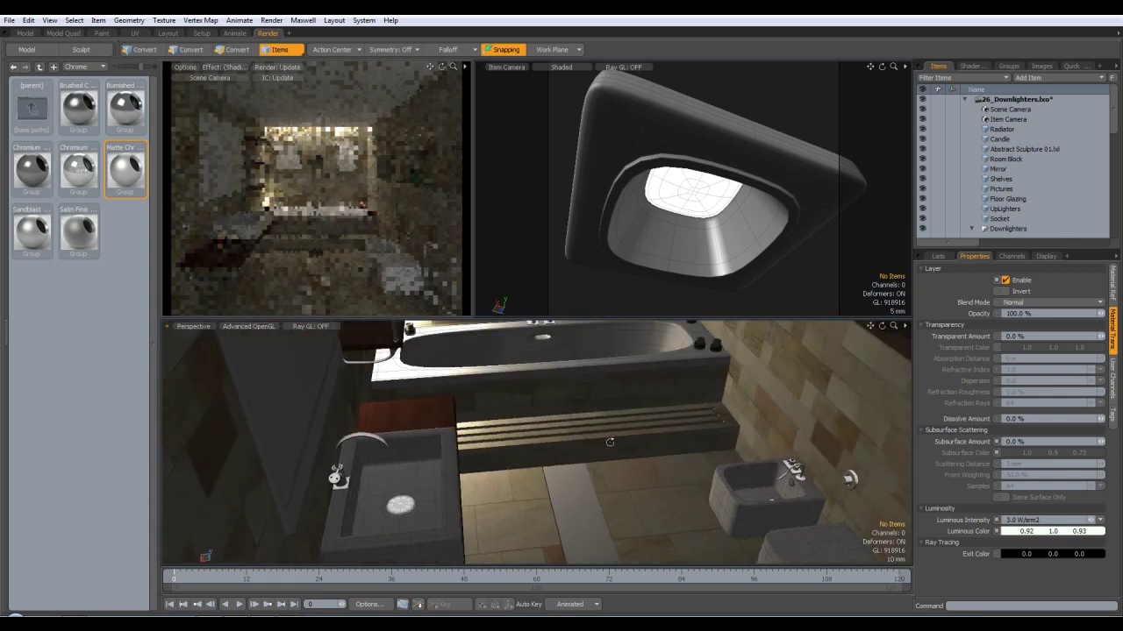